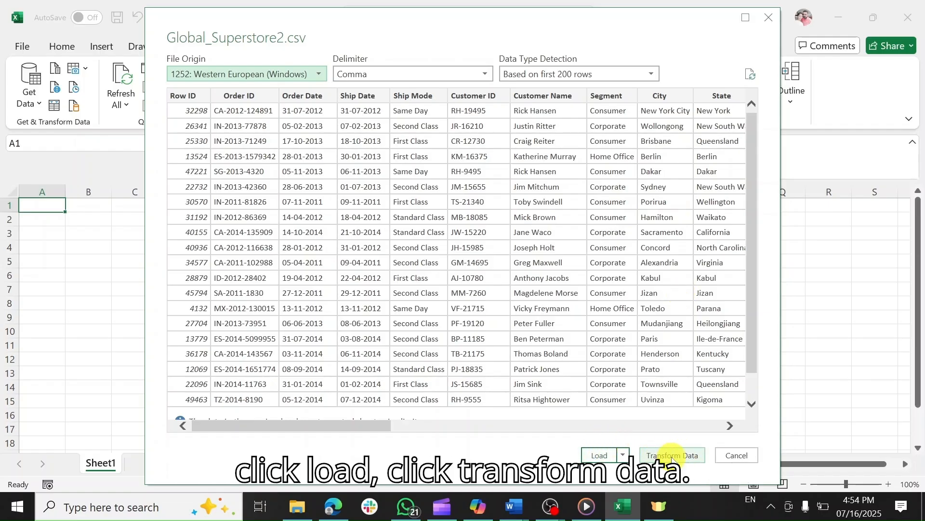
Step: Open the Global_Superstore2.csv data for transformation in Power Query and look through its columns
click(670, 456)
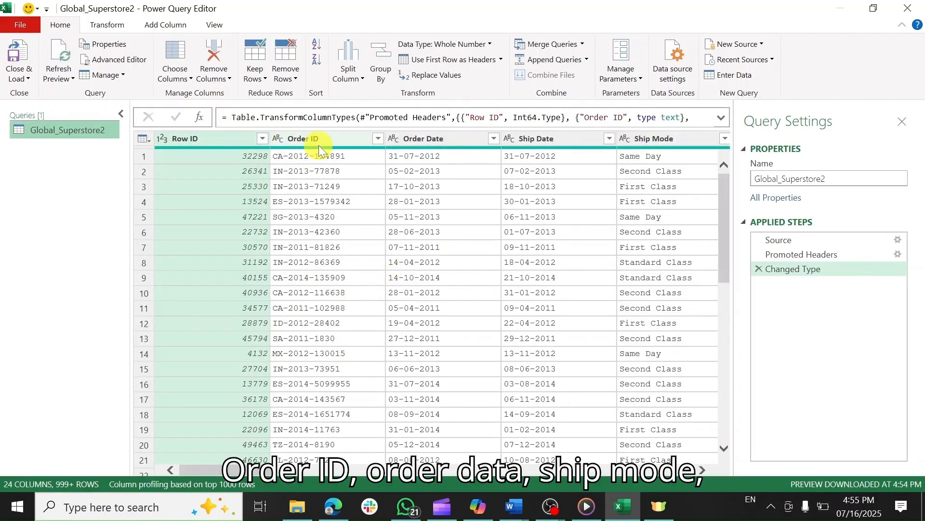
click(319, 144)
click(425, 139)
click(553, 136)
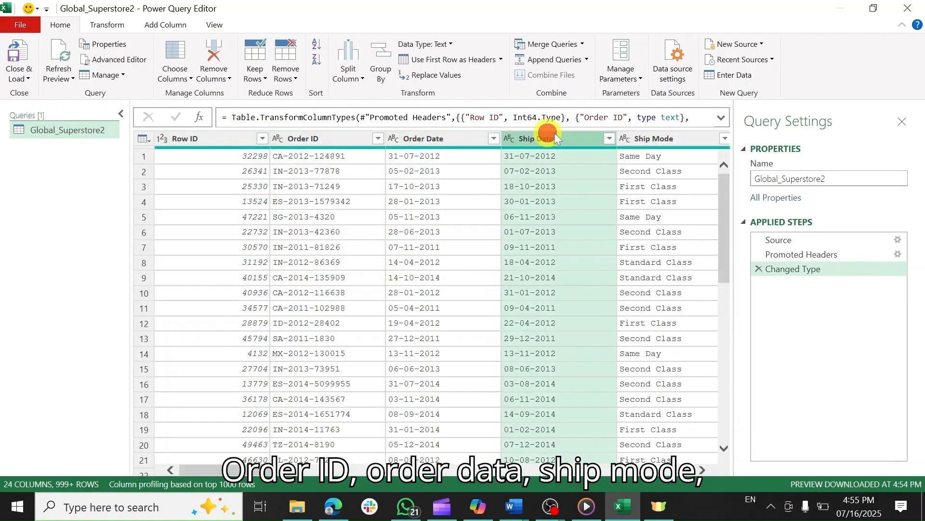
click(664, 138)
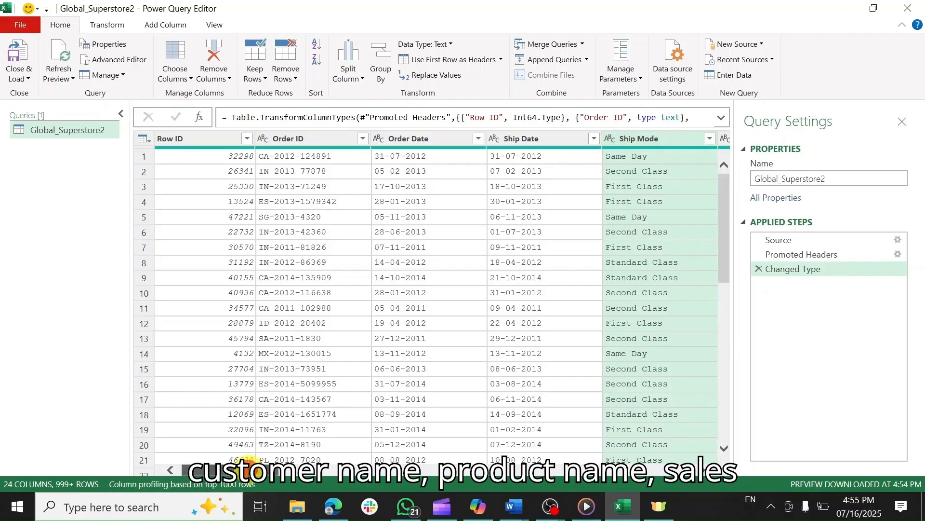
drag(247, 464, 355, 464)
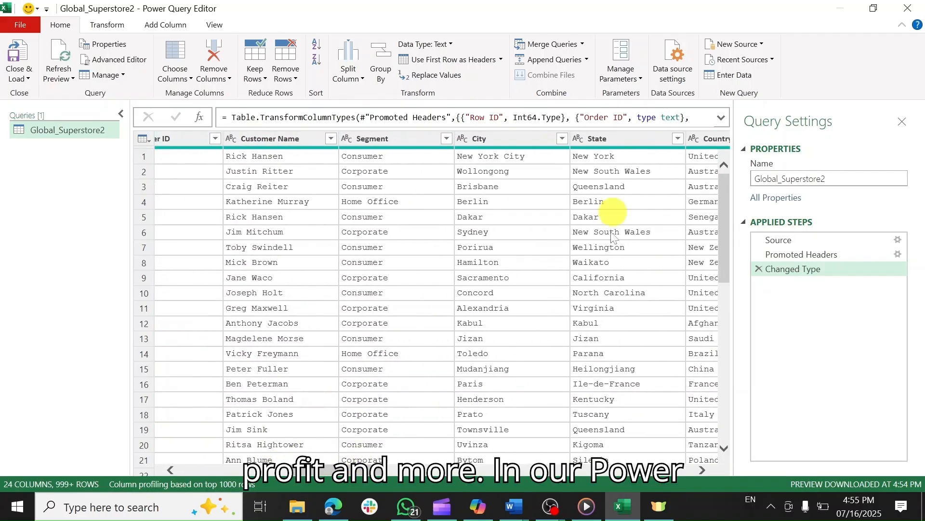
Step: Turn on the column quality indicators and check the valid, error and empty shares of the Postal Code column
click(210, 26)
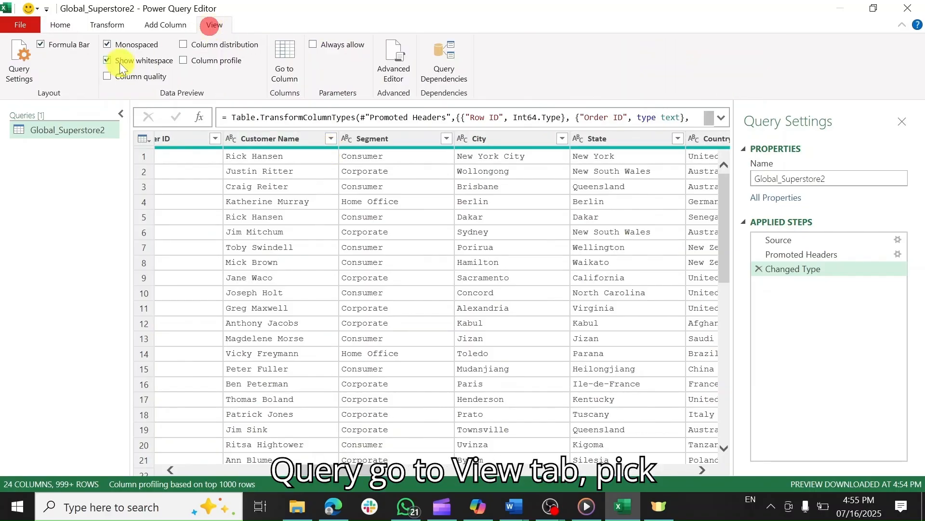
click(106, 75)
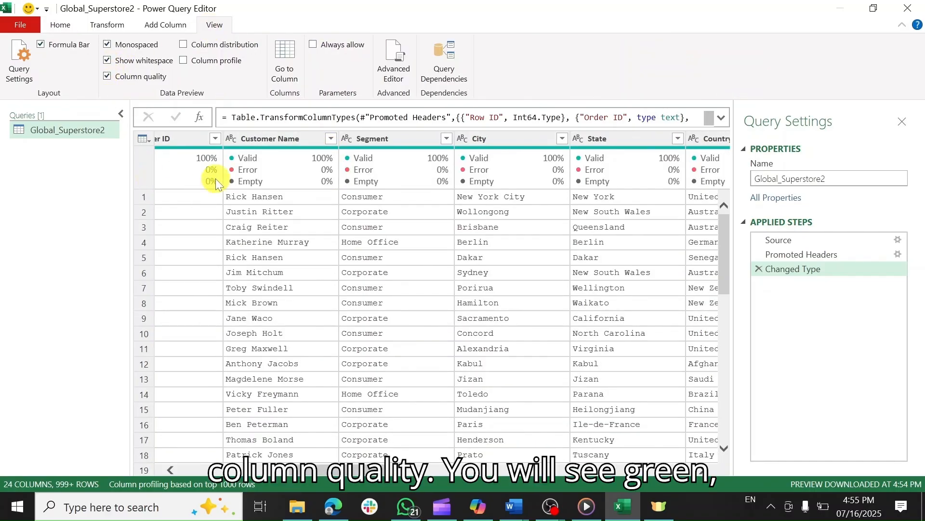
mouse_move(232, 179)
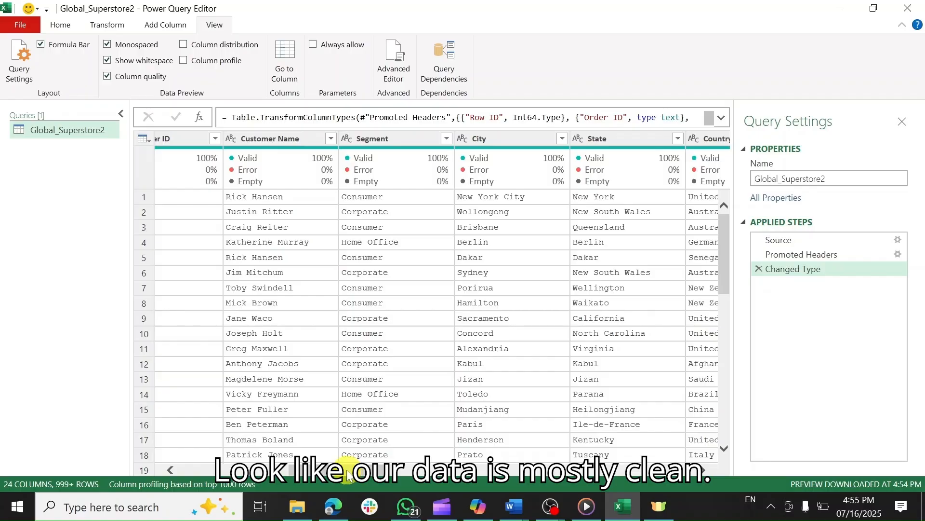
drag(347, 473, 416, 451)
mouse_move(522, 164)
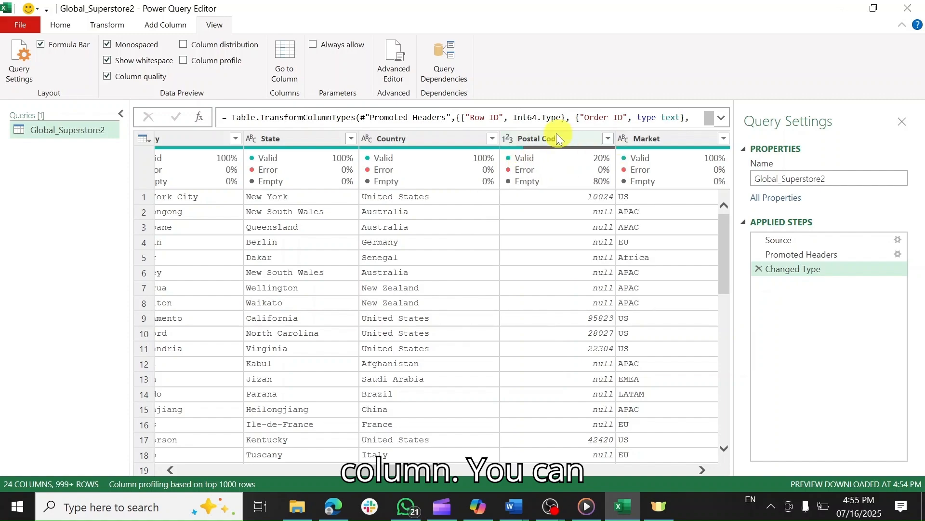
mouse_move(572, 162)
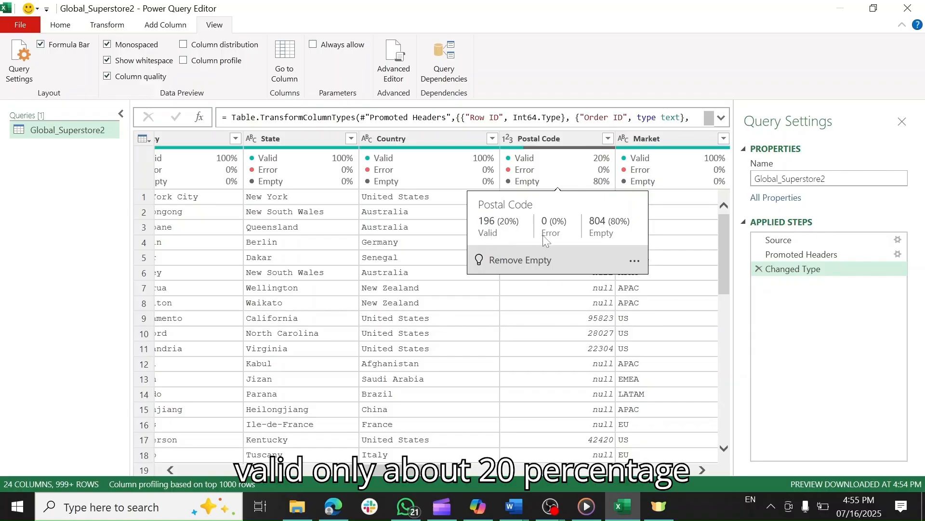
click(601, 160)
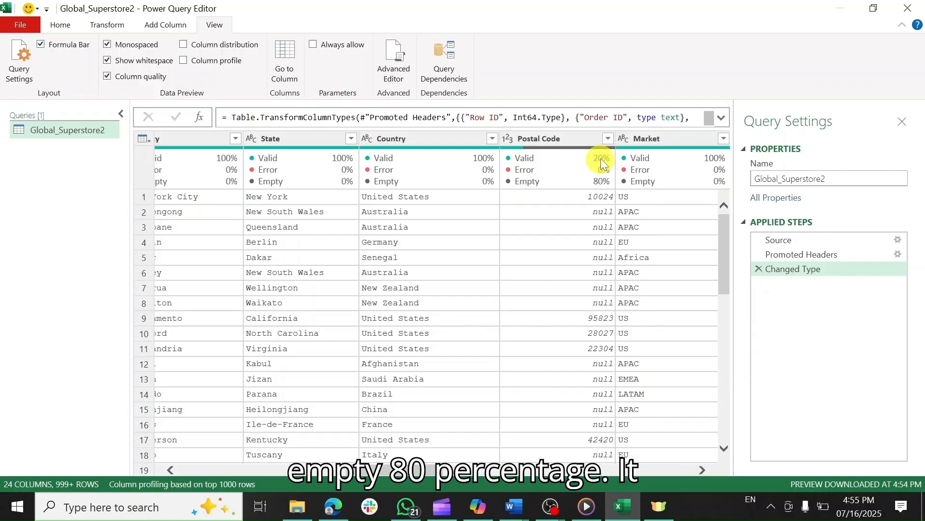
mouse_move(606, 183)
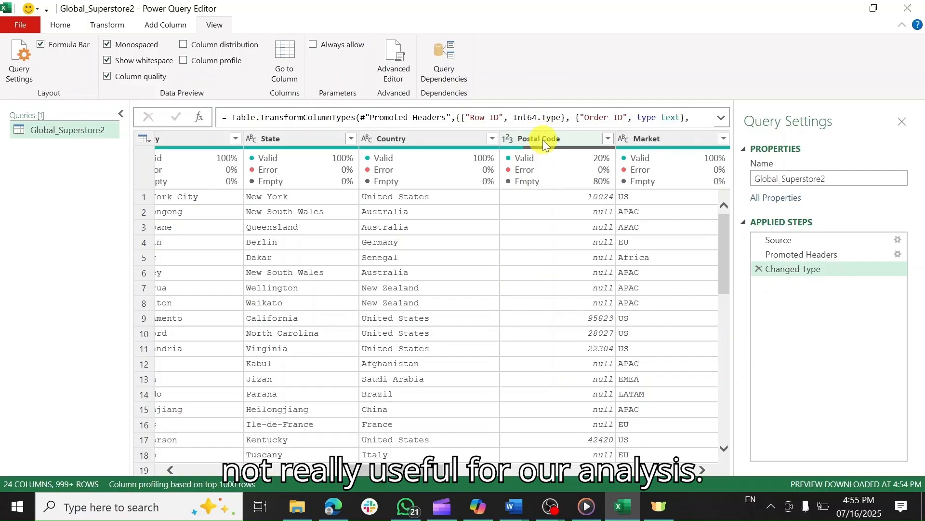
Step: Remove the Postal Code column from the query
click(568, 144)
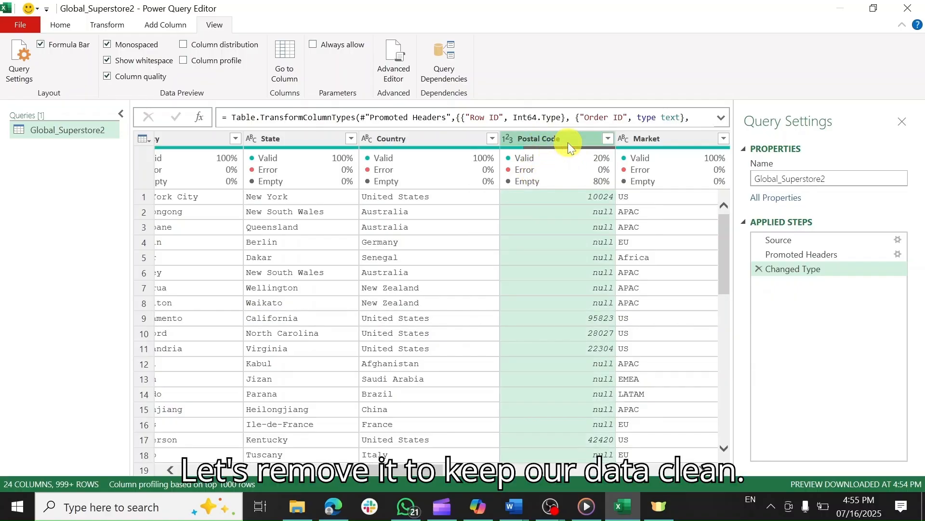
right_click(567, 143)
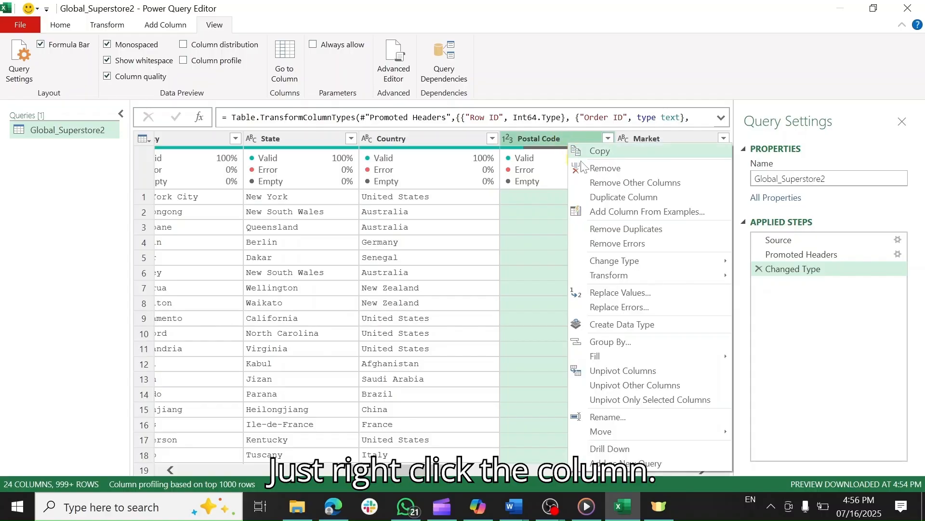
click(606, 168)
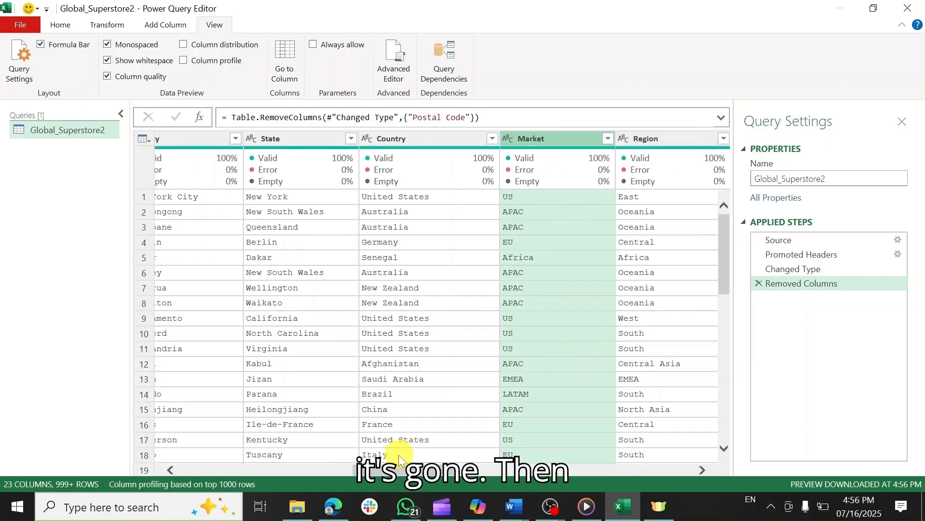
Step: Turn on column distribution and column profile to examine distinct values and column statistics
drag(420, 473, 238, 465)
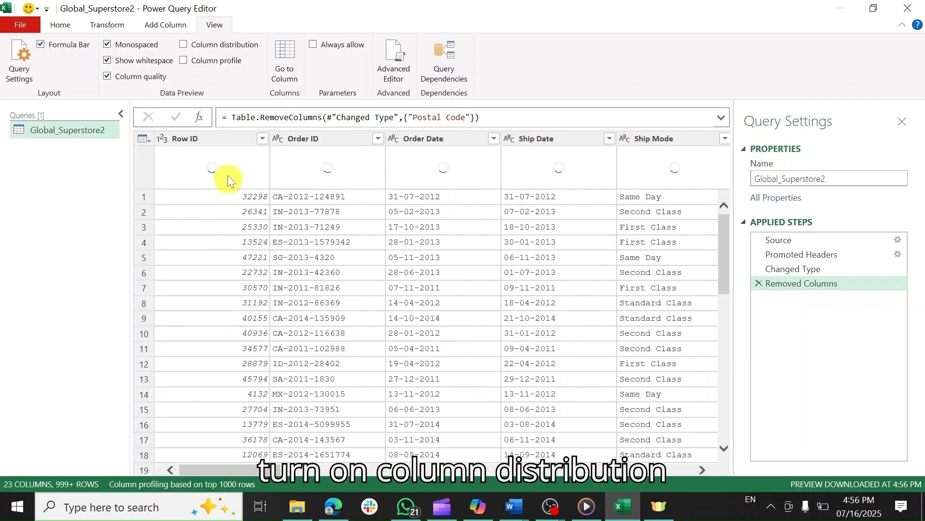
click(184, 45)
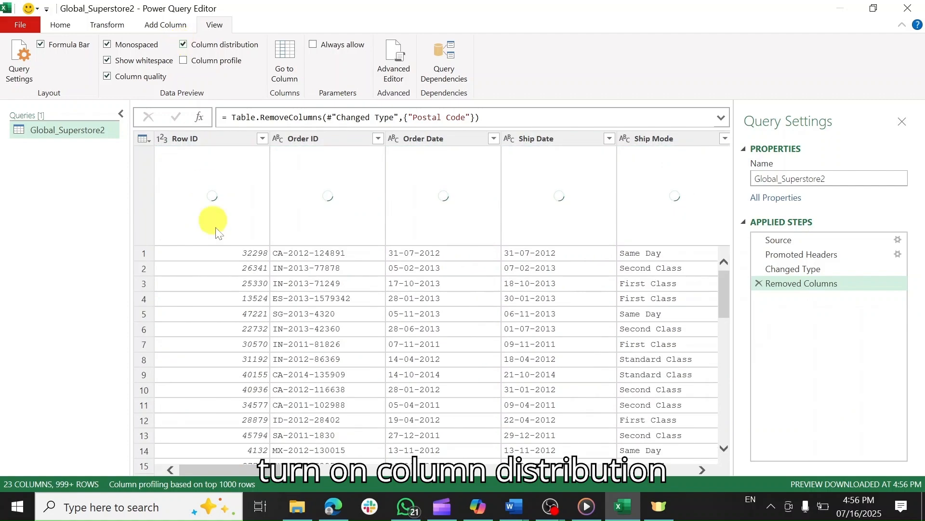
mouse_move(201, 246)
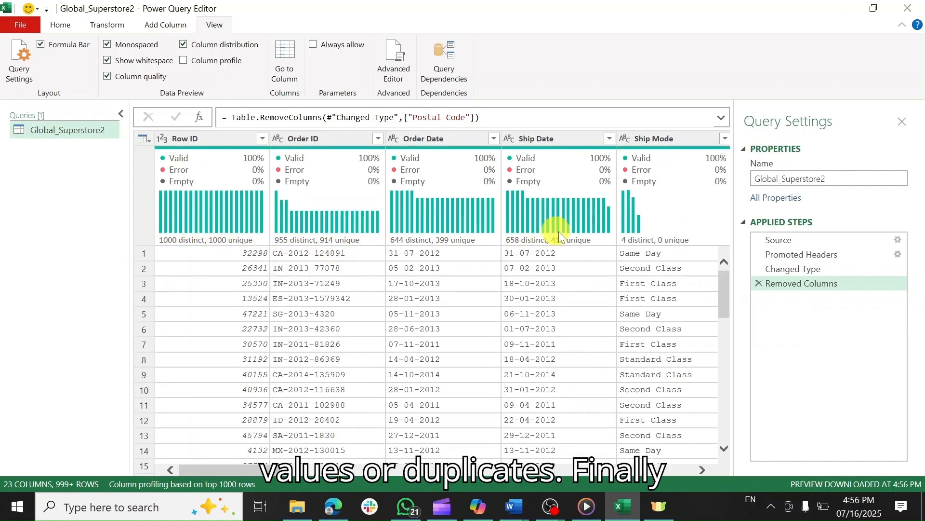
click(184, 61)
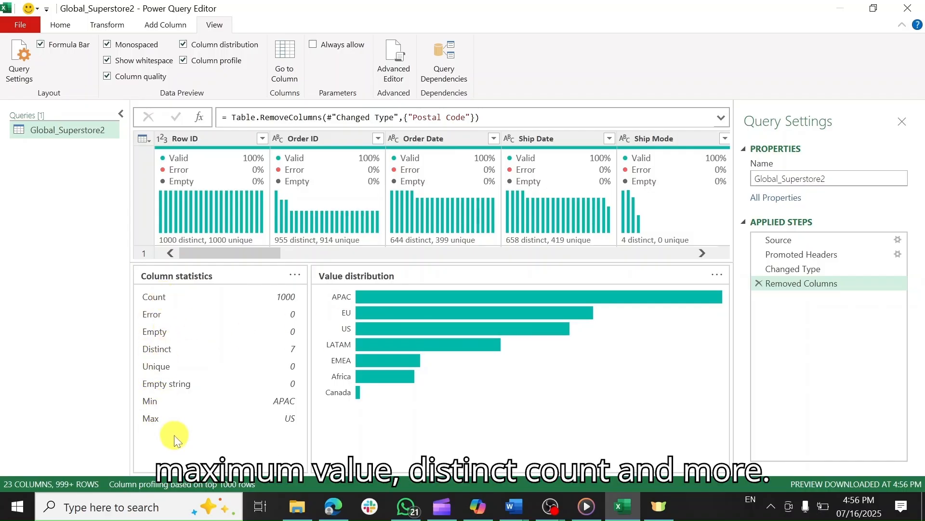
Step: Turn off the column profile, column distribution and column quality displays
click(183, 61)
click(183, 46)
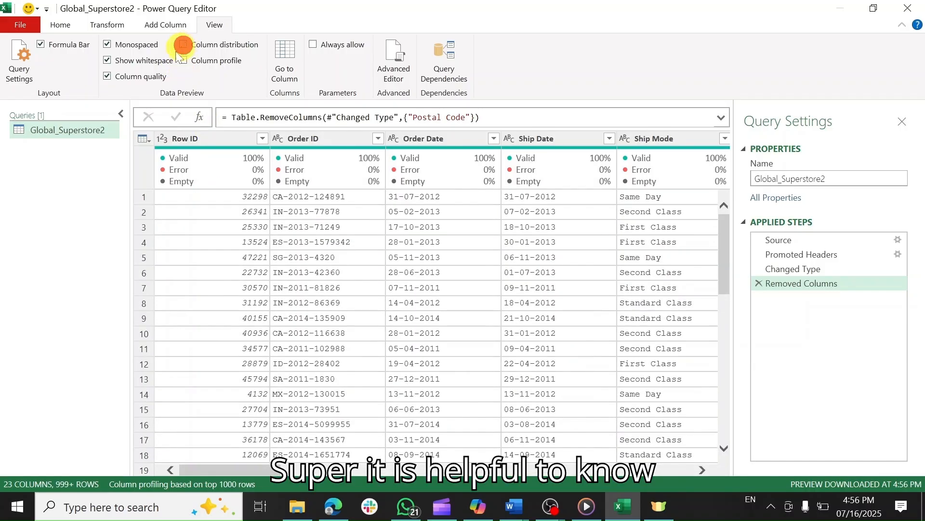
click(107, 77)
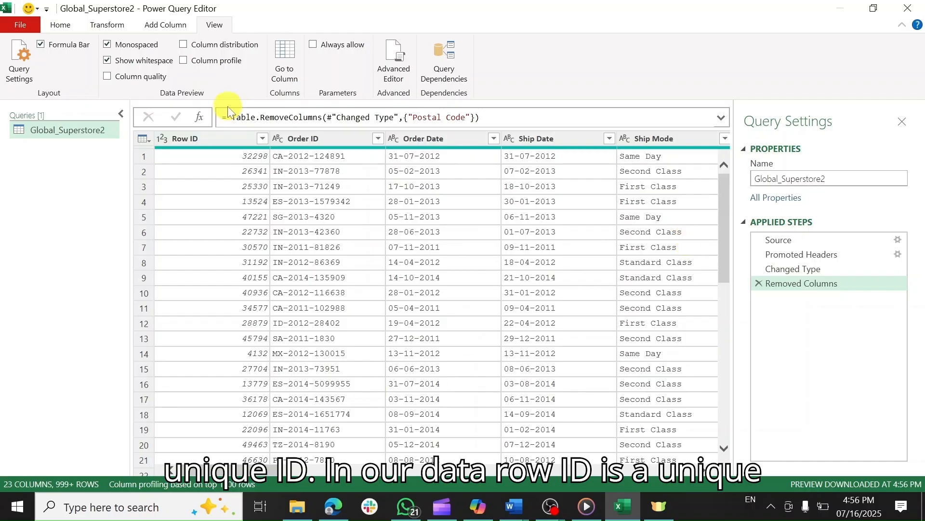
Step: Remove duplicate rows based on the Row ID column
click(222, 137)
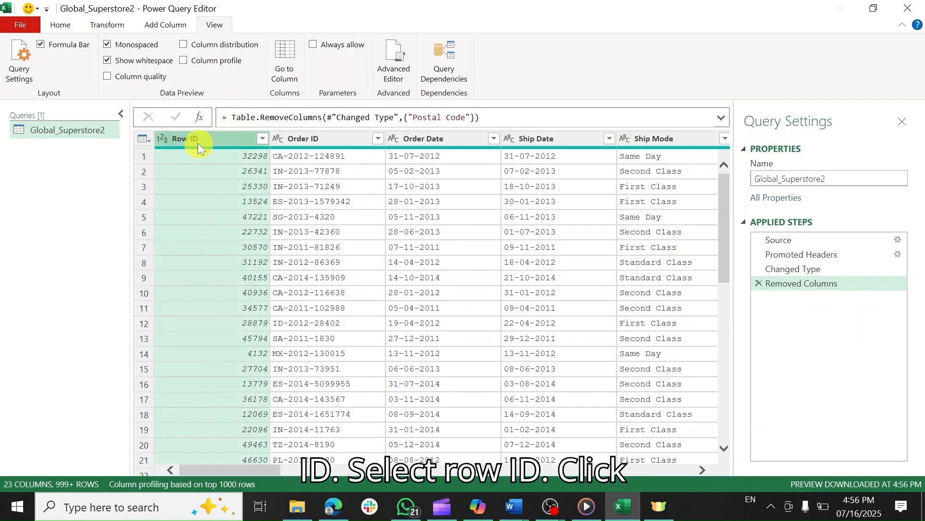
click(59, 25)
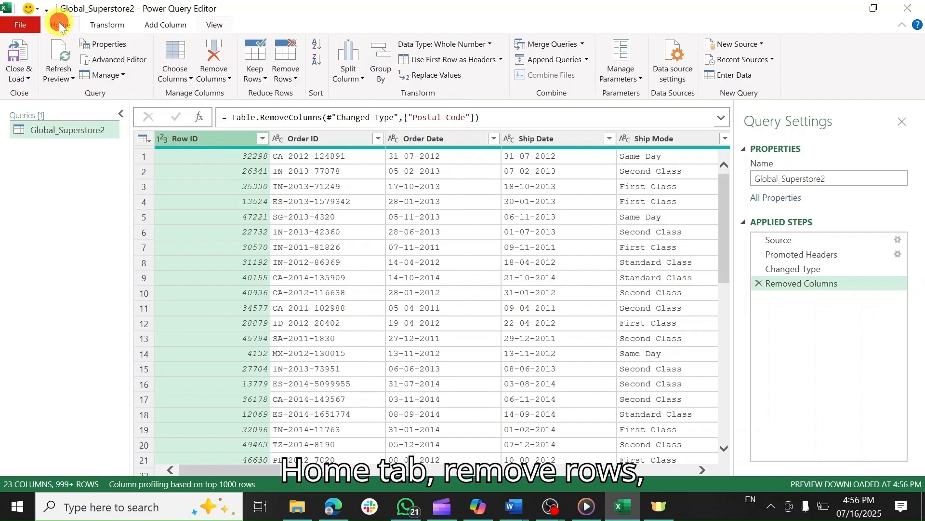
click(294, 78)
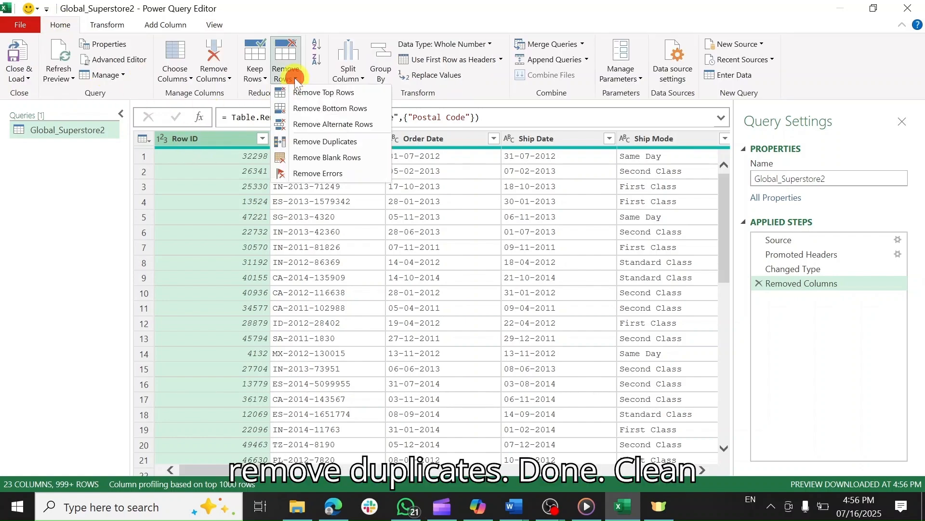
click(338, 143)
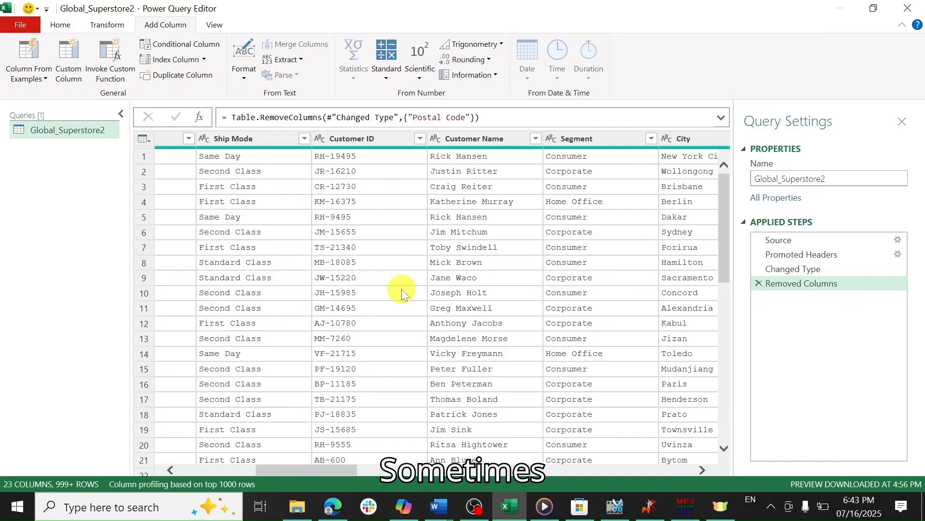
Step: Split the Customer Name column by the space delimiter at each occurrence
click(477, 140)
right_click(478, 145)
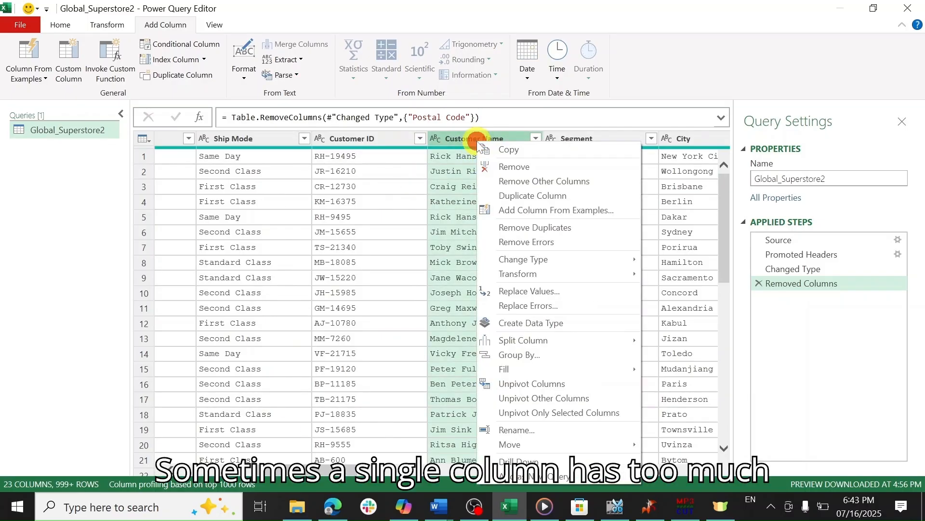
click(464, 136)
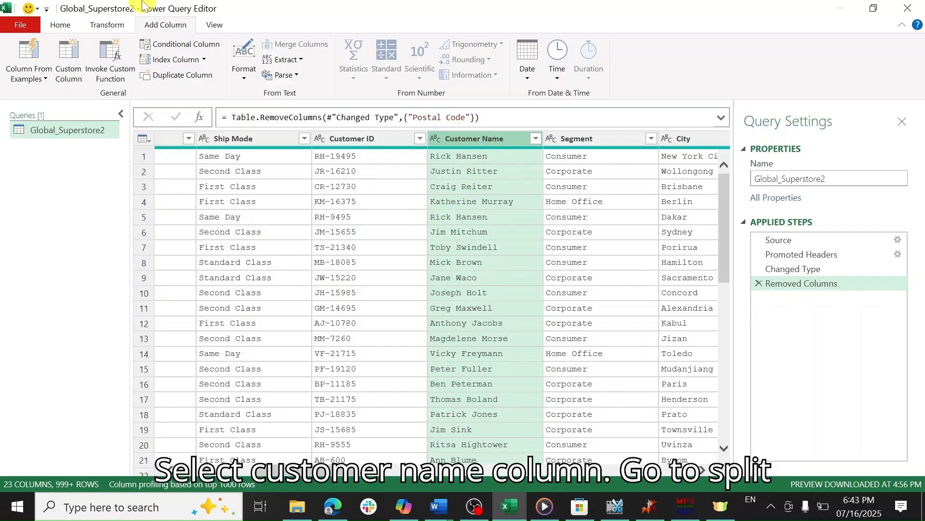
click(101, 23)
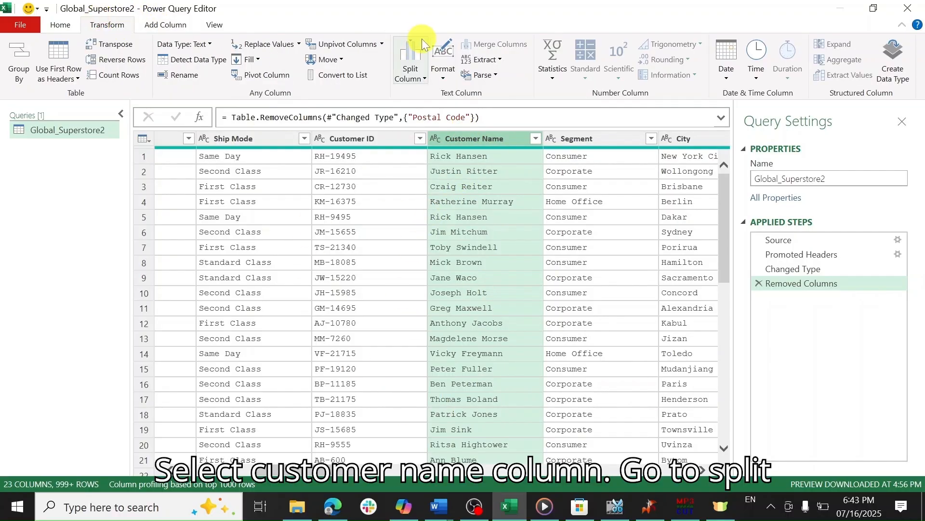
click(405, 63)
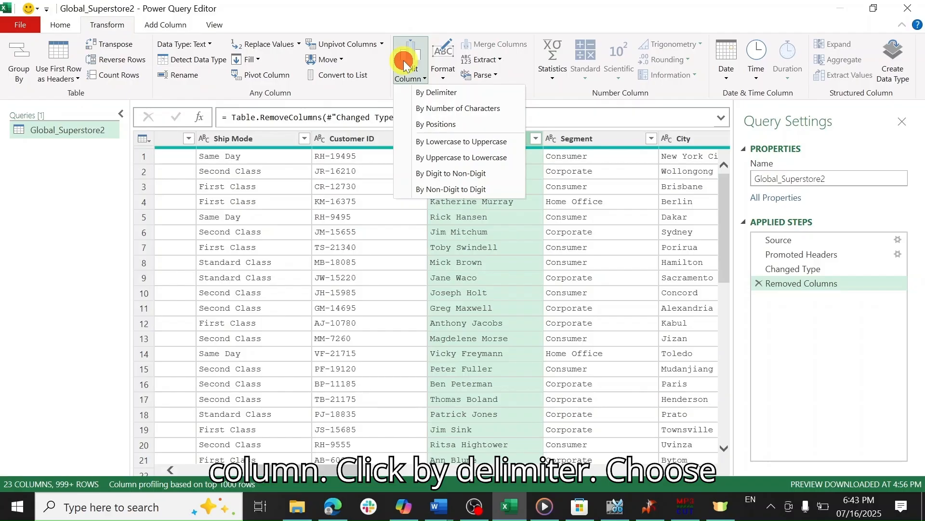
click(449, 93)
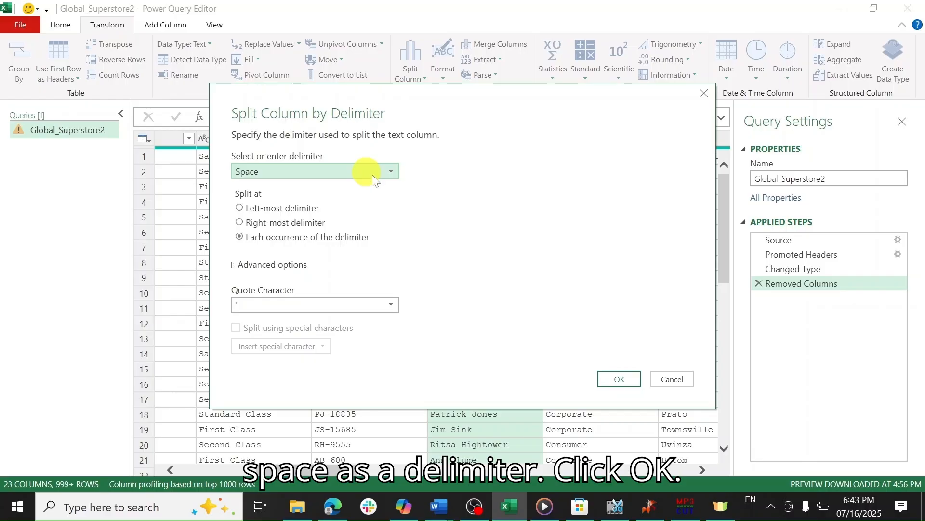
click(611, 378)
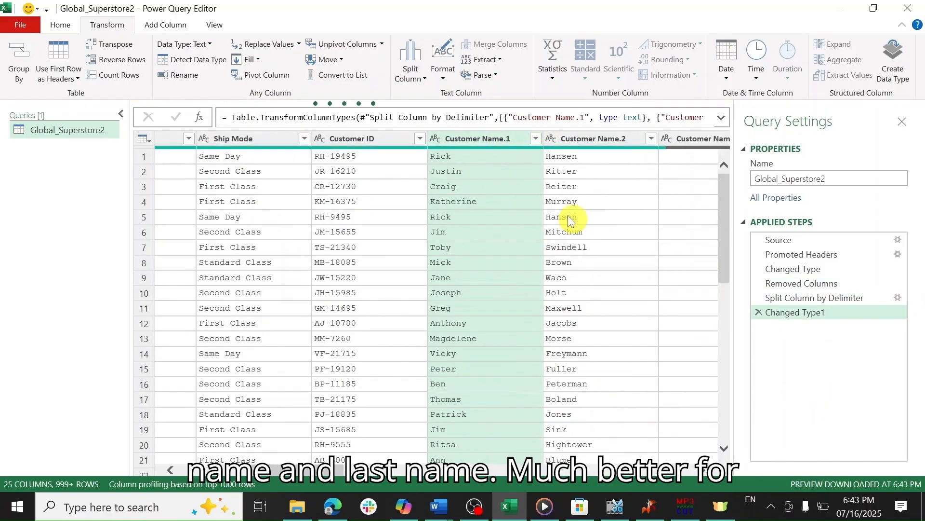
Step: Rename the first two split customer name columns "First name" and "last name", and delete the third, Customer Name.3
double_click(515, 137)
text(First name)
double_click(609, 138)
text(l)
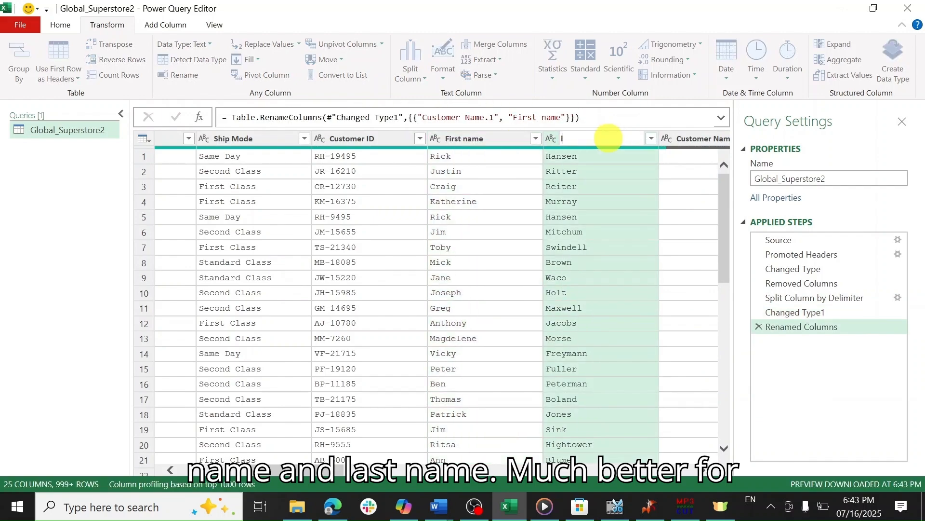
text(ast name)
key(Return)
click(709, 139)
key(Delete)
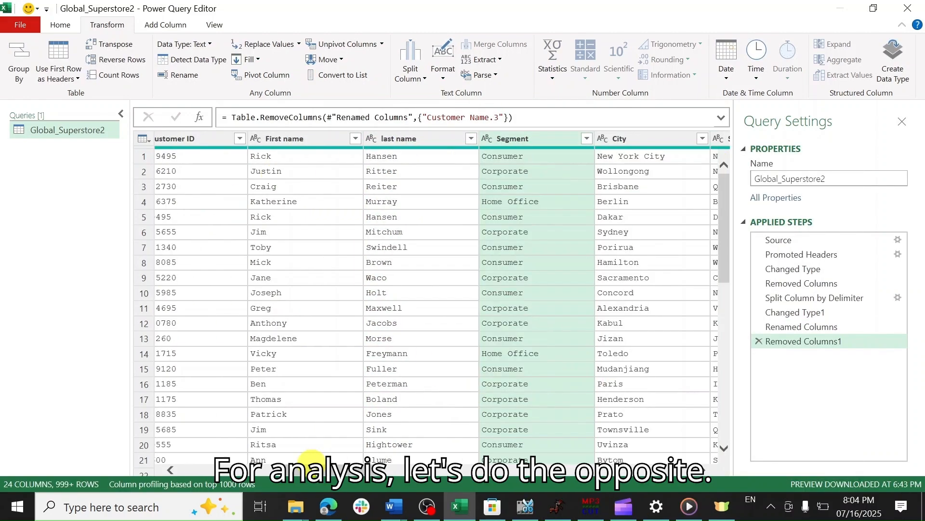
Step: Merge the Order ID and Customer ID columns into one column using a custom hyphen separator
drag(318, 467, 233, 466)
click(192, 138)
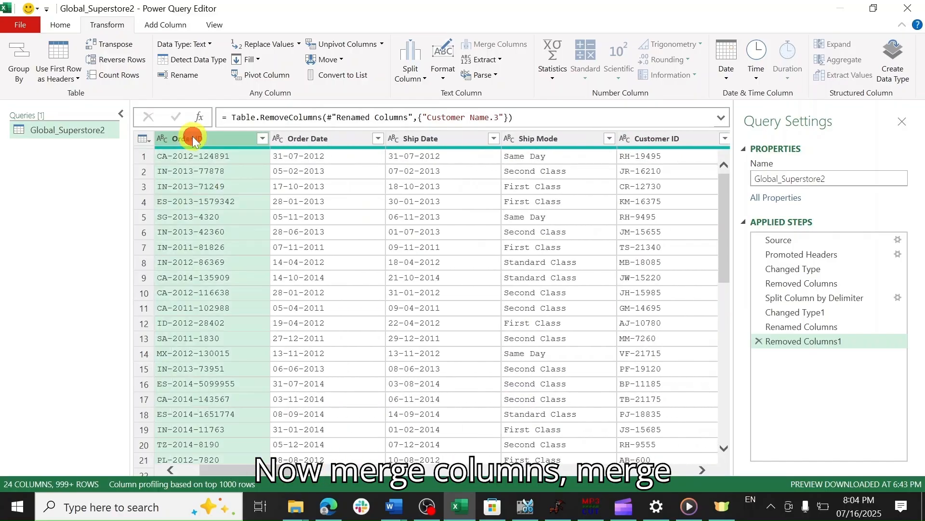
ctrl+click(684, 141)
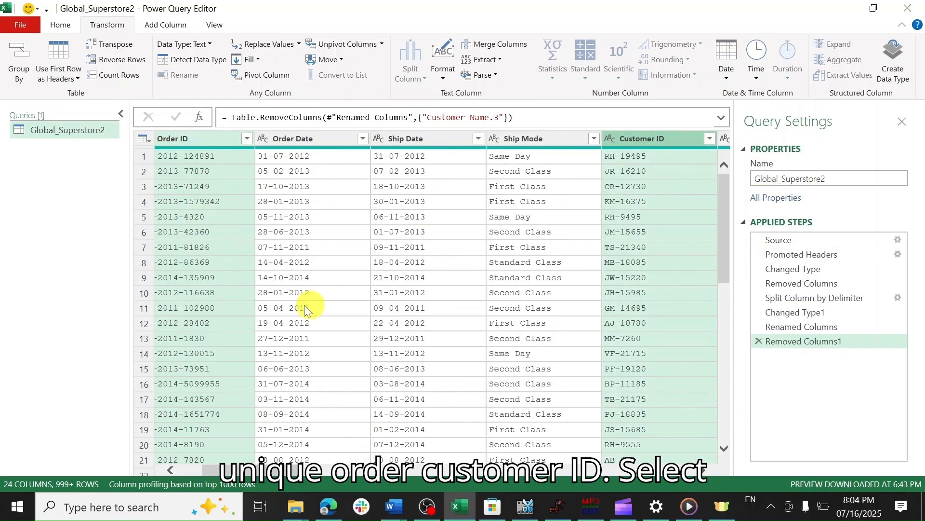
click(498, 45)
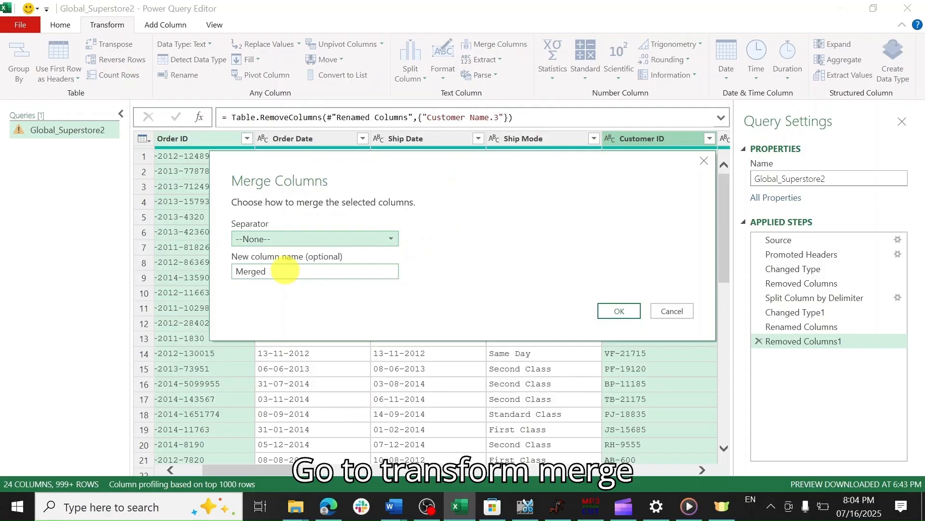
click(355, 237)
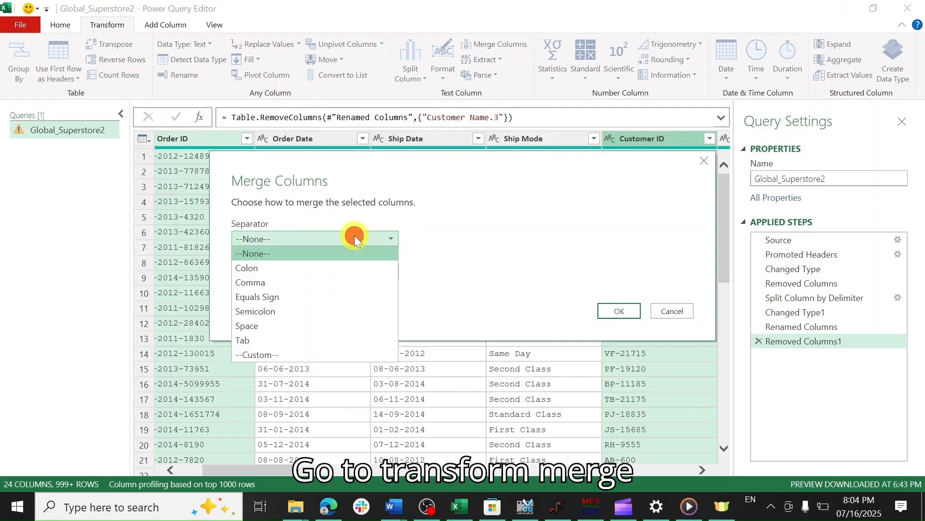
click(279, 353)
click(286, 255)
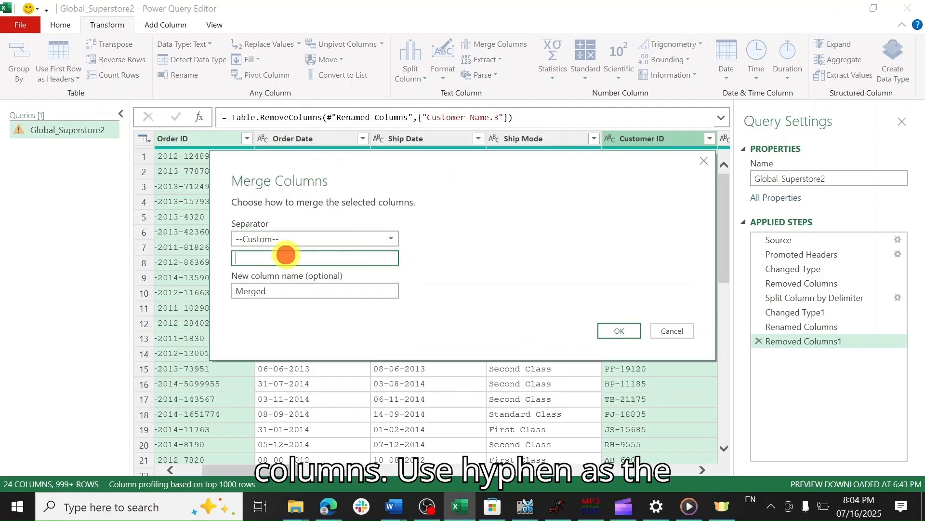
click(625, 328)
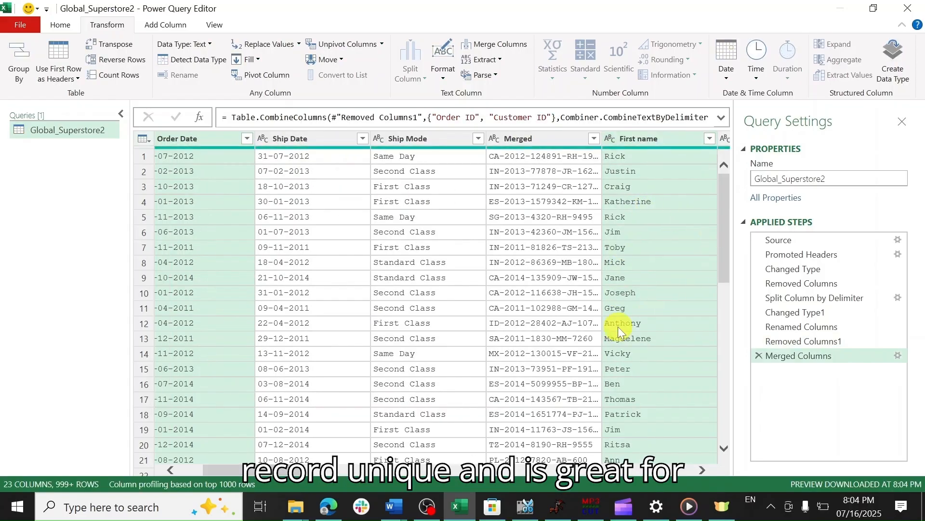
Step: Rename the merged ID column "orderid_customer_id"
drag(252, 473, 257, 472)
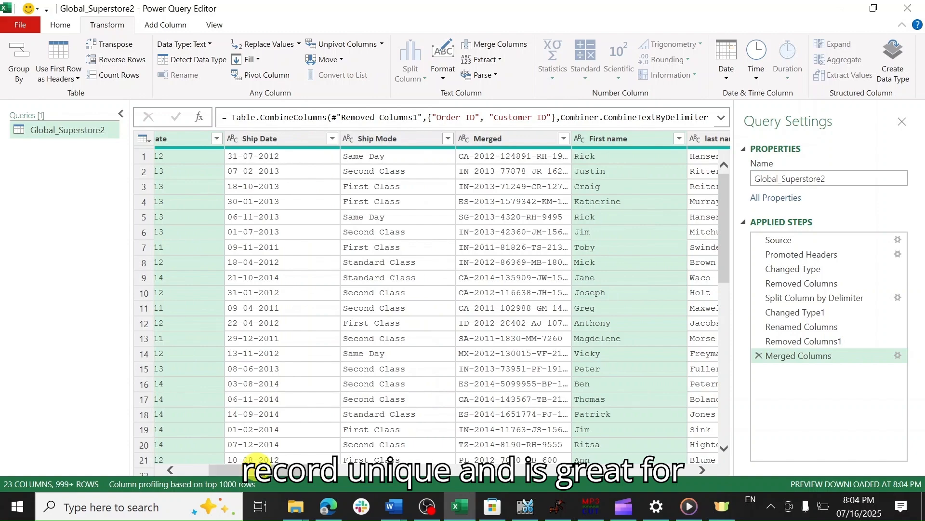
double_click(514, 139)
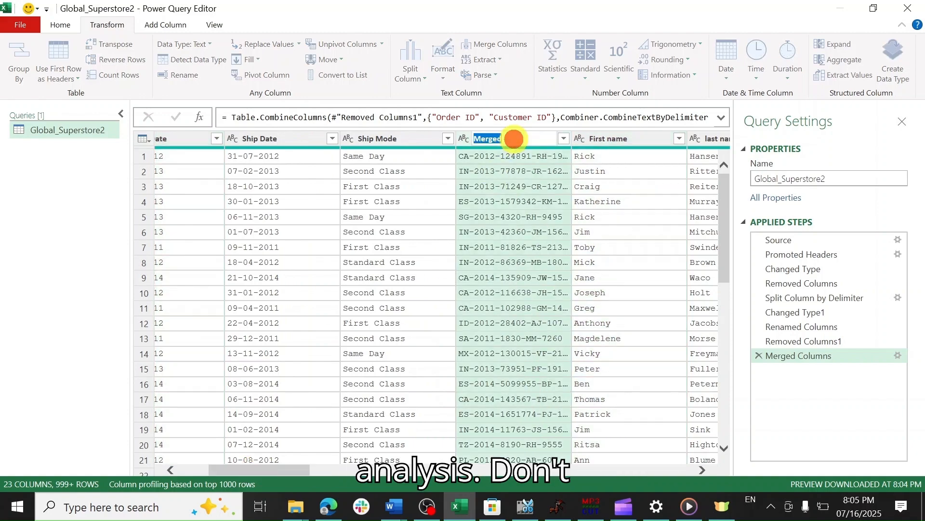
text(orderid_)
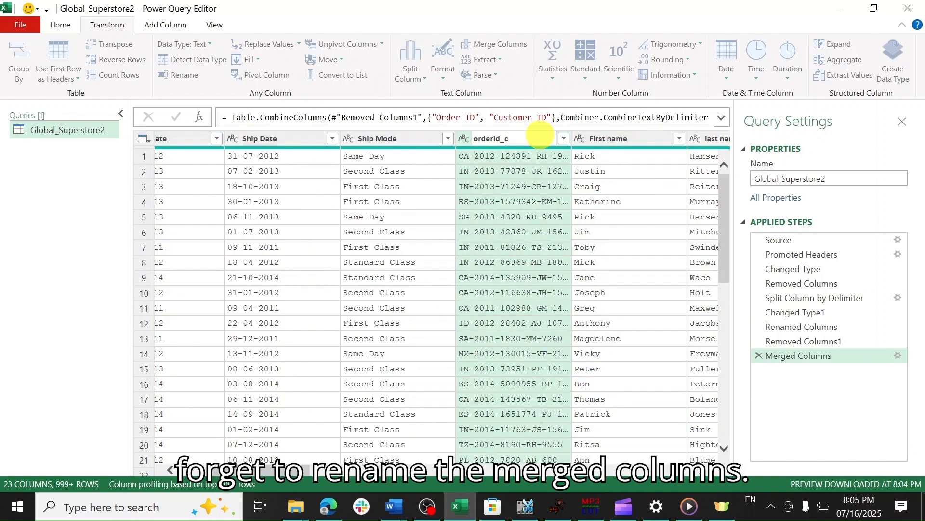
text(customer_id)
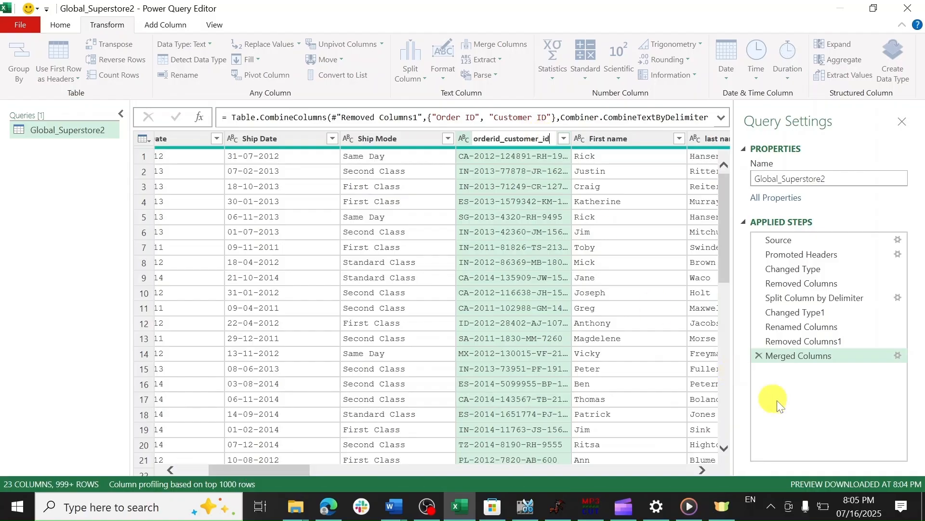
key(Return)
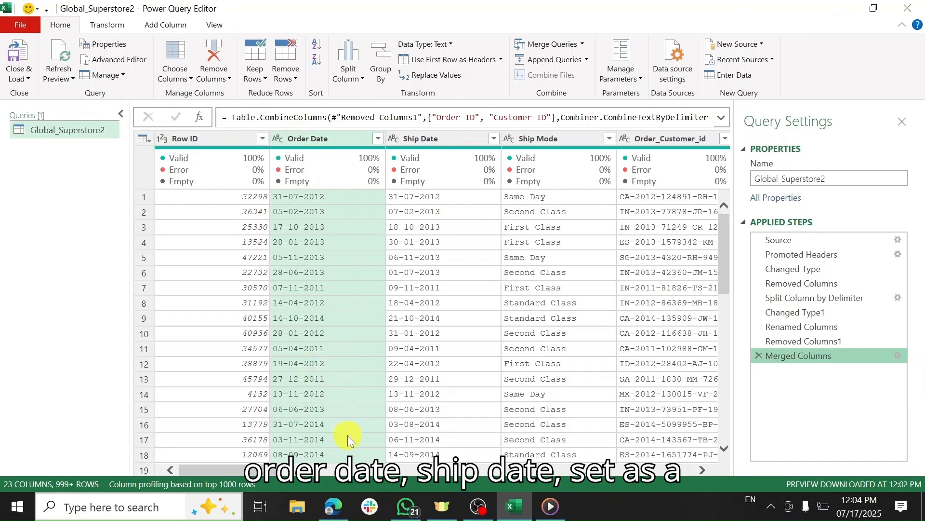
Step: Try to convert the Order Date column's data type to Date, and remove that type change from the applied steps
click(332, 141)
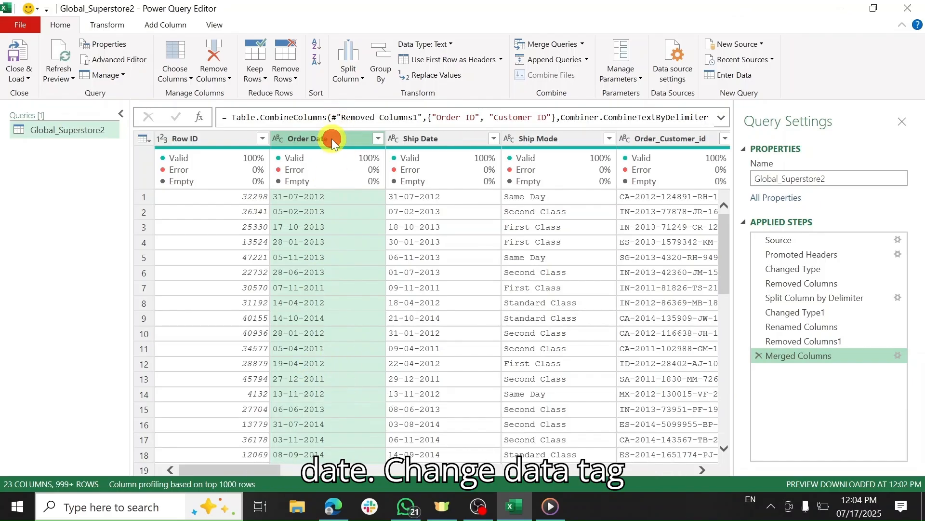
click(429, 49)
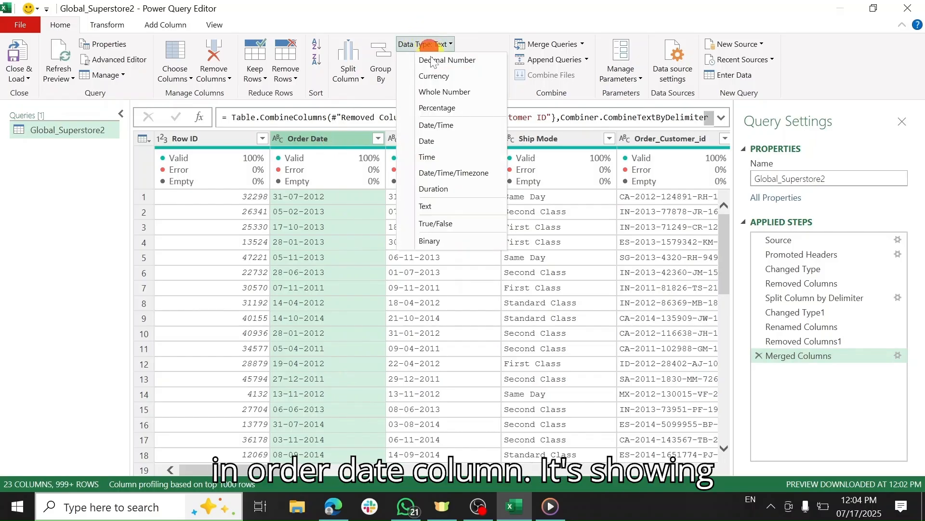
click(427, 141)
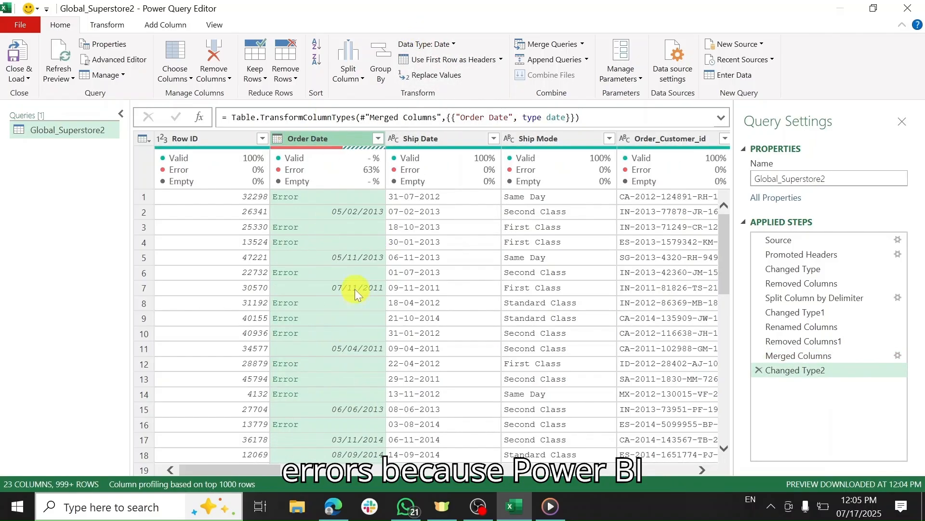
click(757, 370)
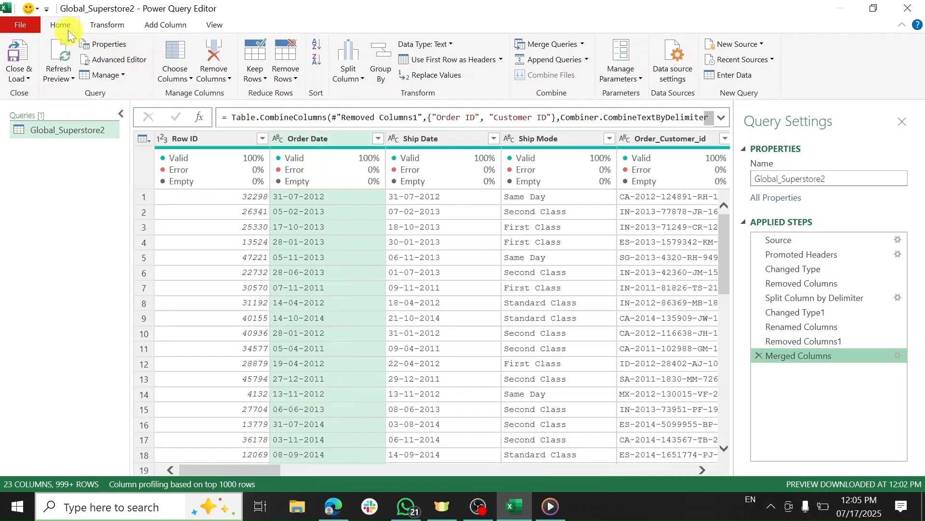
Step: Split the Order Date column by a custom hyphen delimiter at each occurrence
click(342, 75)
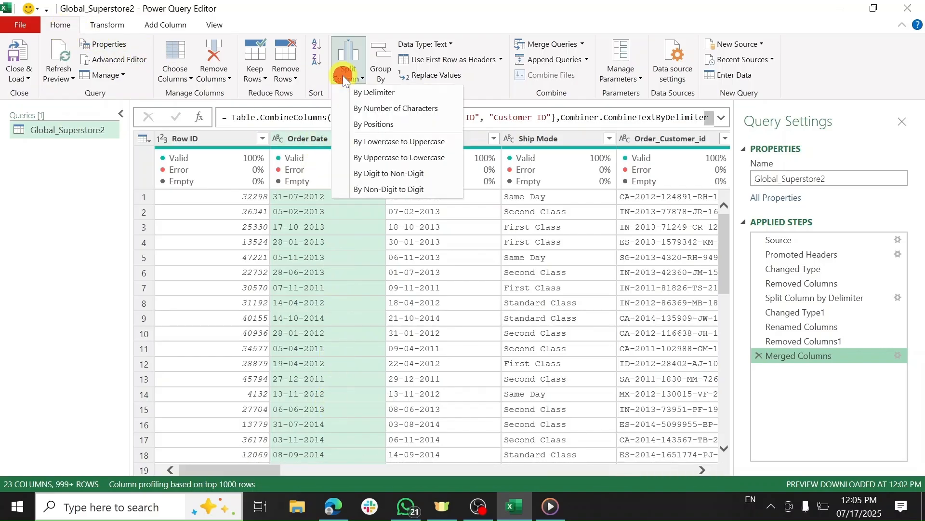
click(375, 92)
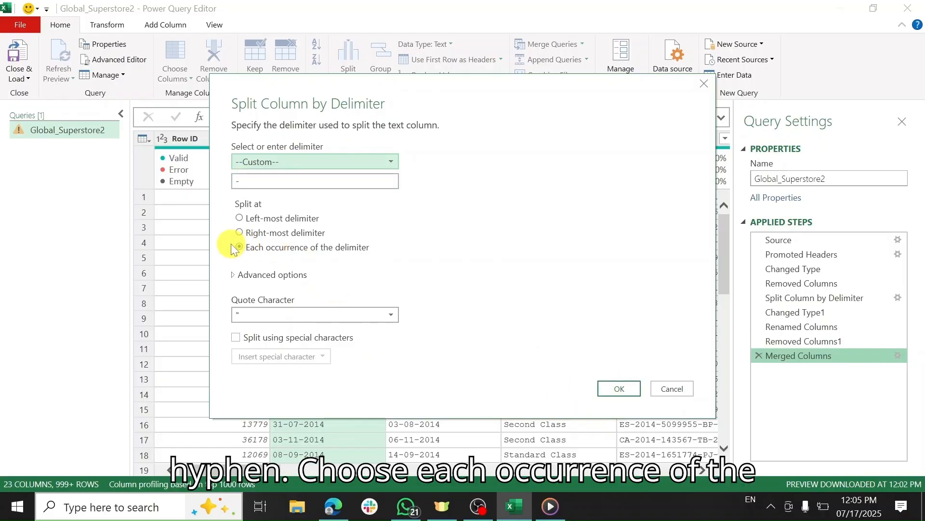
click(623, 393)
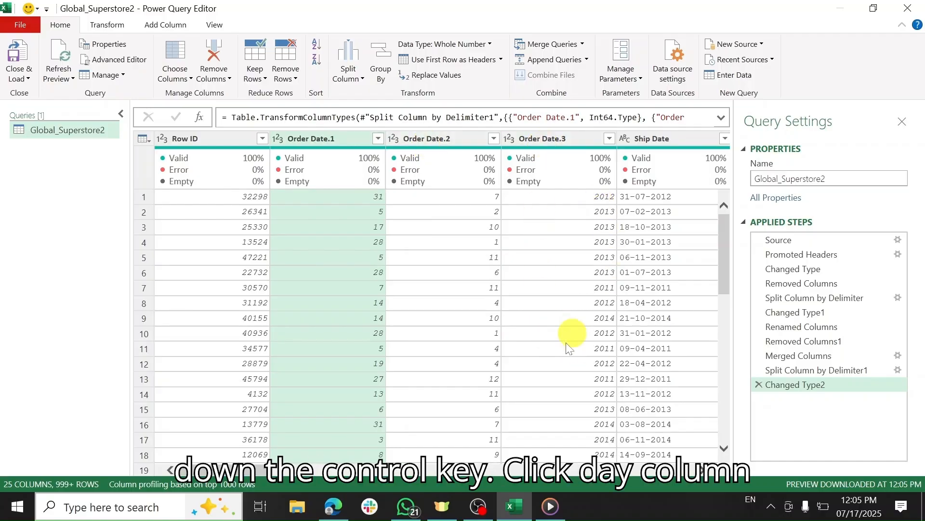
Step: Merge Order Date.2, Order Date.1 and Order Date.3, in that order, with a custom hyphen separator into a column named "Orderdate"
click(449, 144)
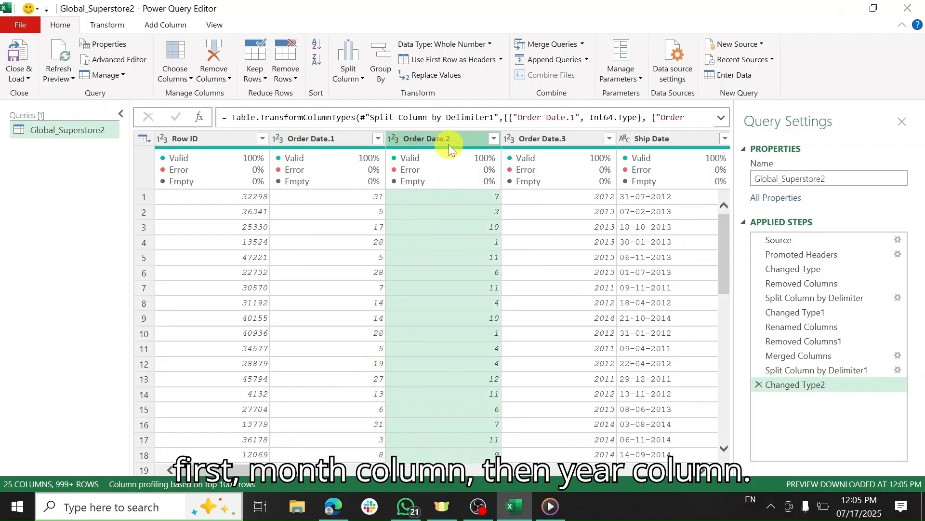
ctrl+click(315, 137)
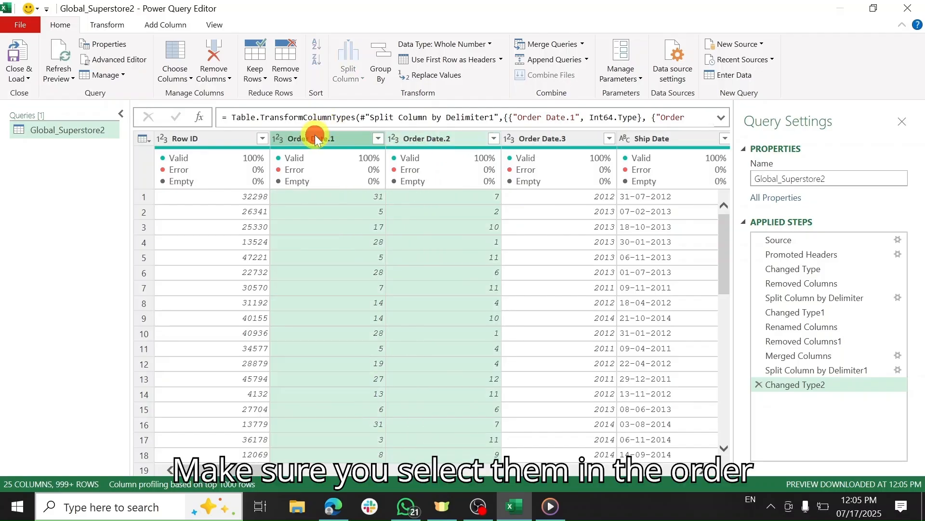
ctrl+click(551, 137)
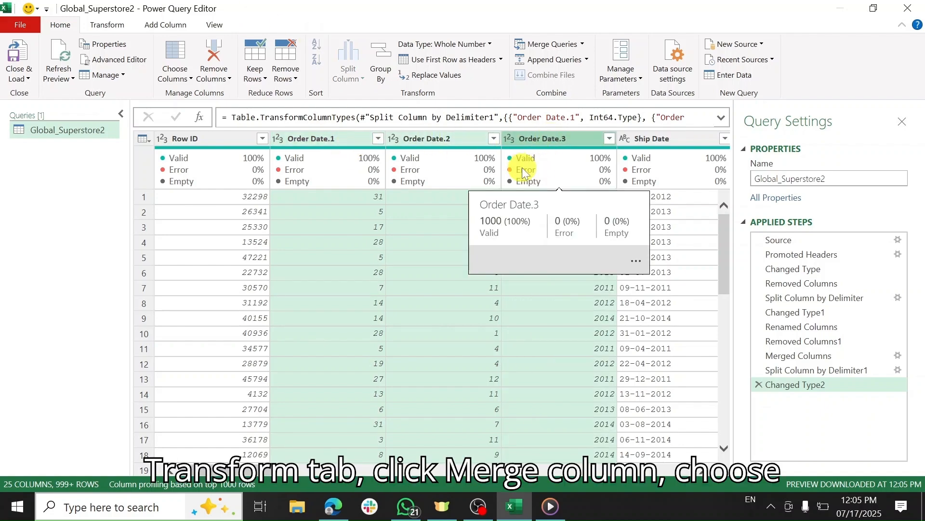
click(106, 25)
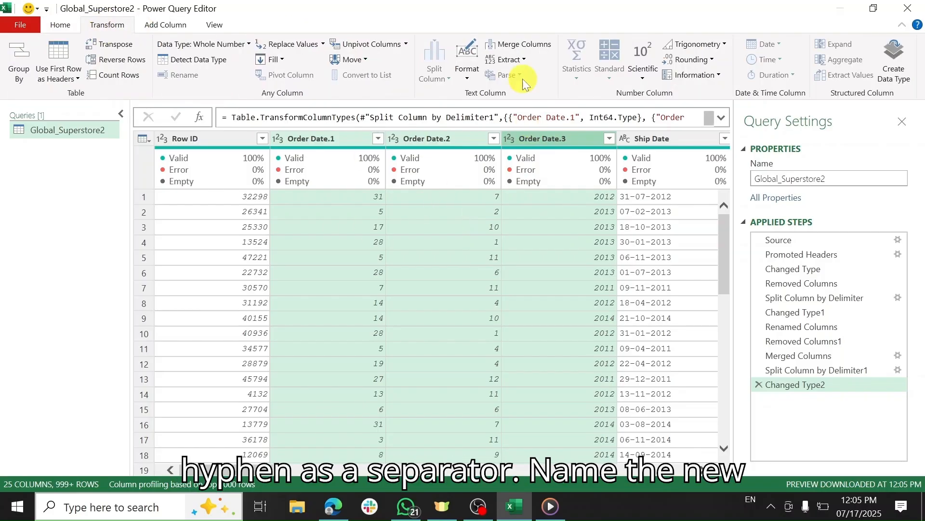
click(511, 43)
click(296, 239)
click(254, 351)
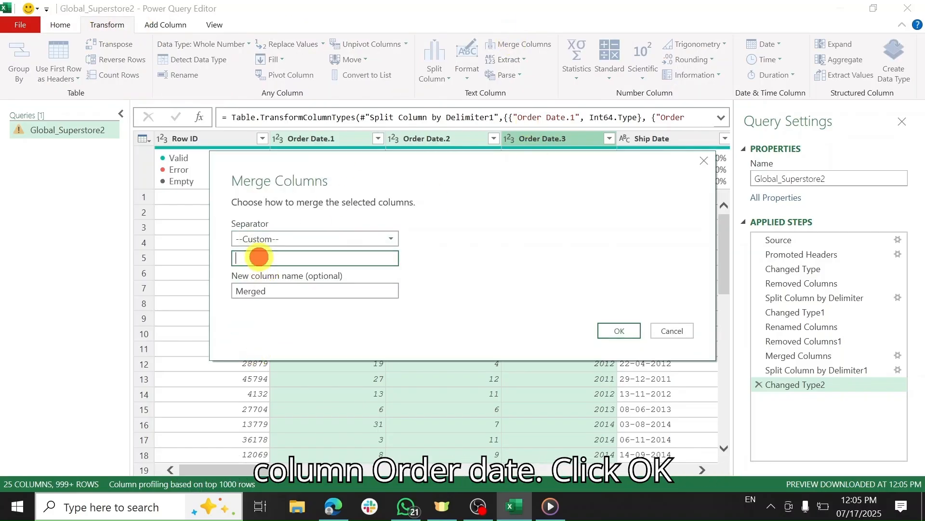
text(-)
click(269, 291)
key(BackSpace)
key(BackSpace)
key(BackSpace)
key(BackSpace)
text(Orders)
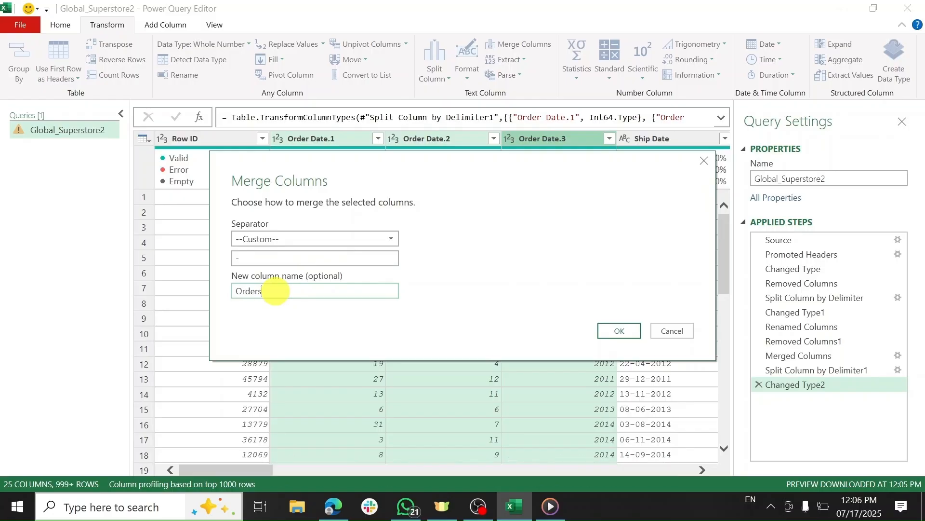
click(619, 331)
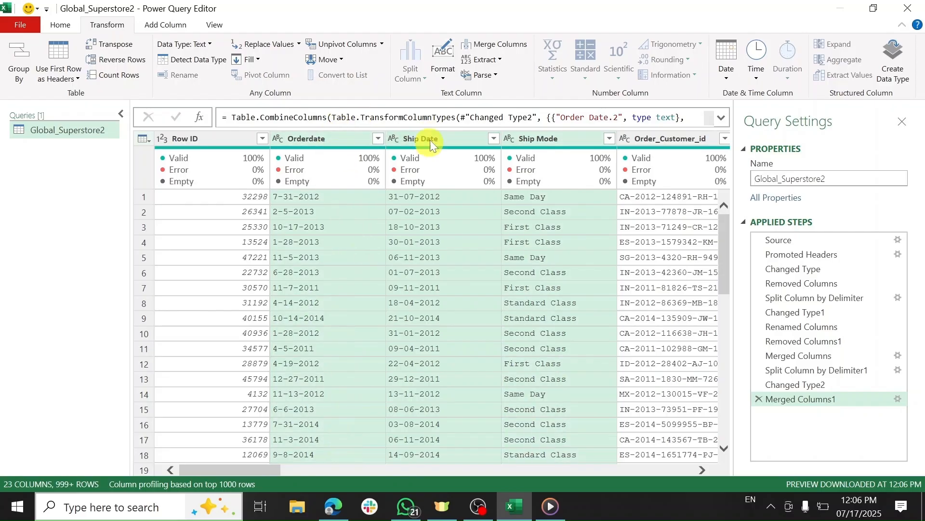
Step: Split the Ship Date column by the hyphen delimiter into its day, month and year parts
click(410, 72)
click(437, 89)
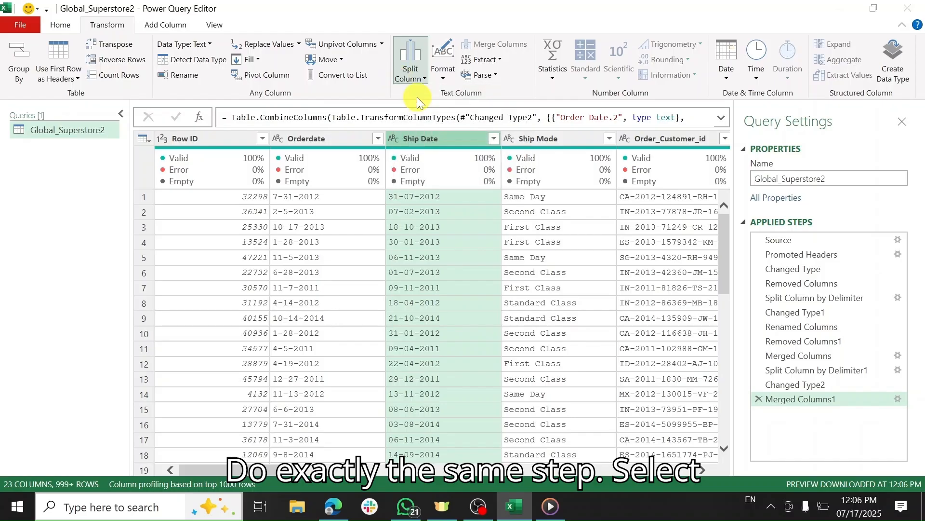
click(617, 388)
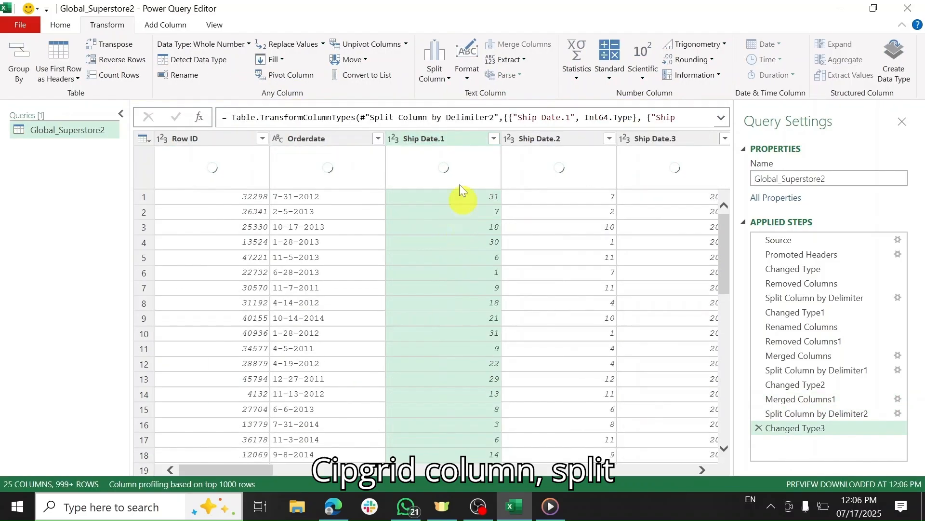
Step: Merge Ship Date.2, Ship Date.1 and Ship Date.3, in that order, with a custom hyphen separator into a column named "Ship Date"
click(540, 139)
click(452, 135)
shift+click(649, 131)
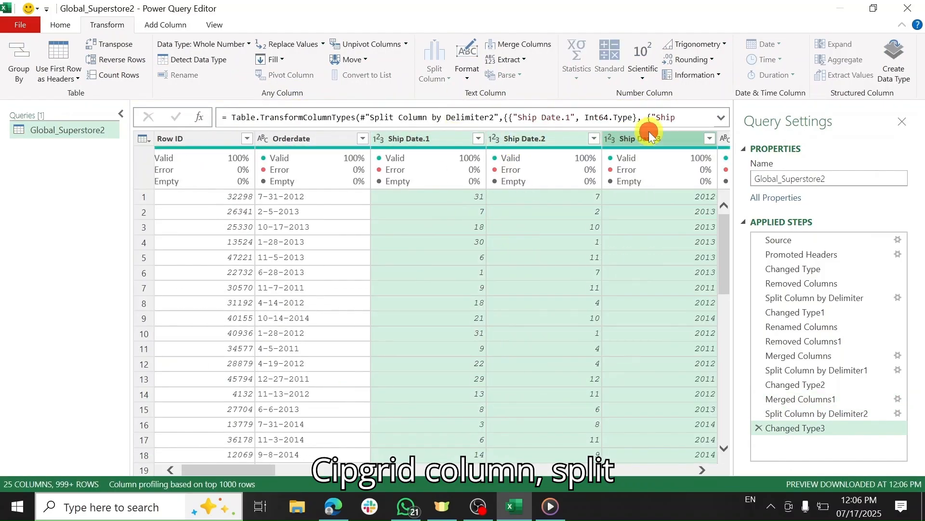
click(515, 44)
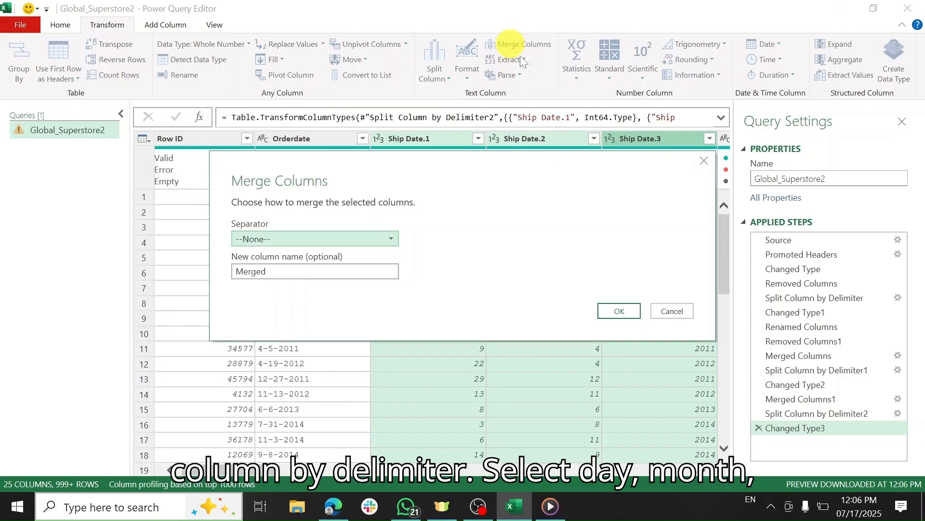
click(269, 239)
click(261, 355)
text(-)
click(276, 286)
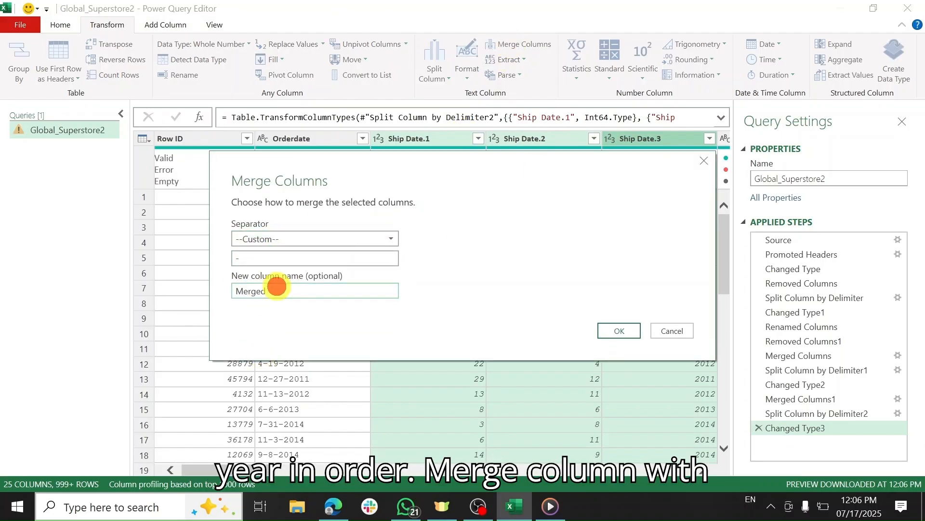
text(Ship)
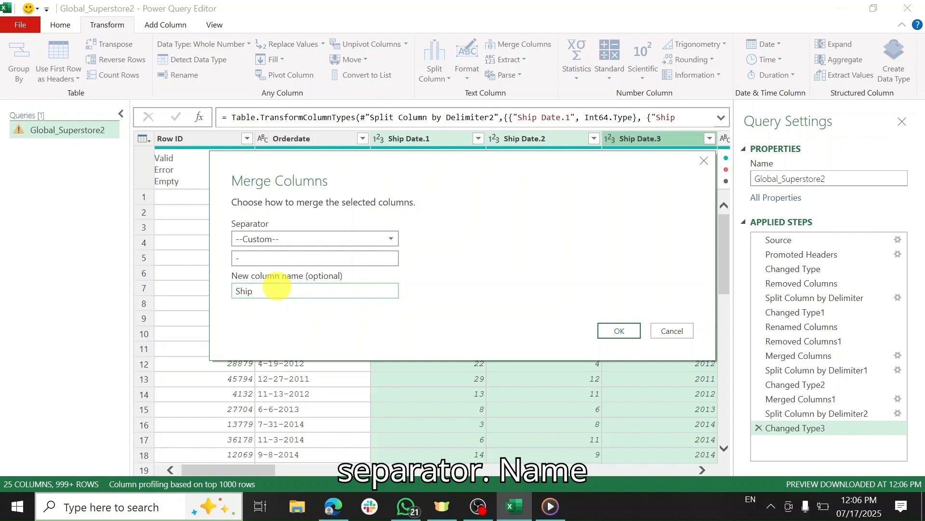
text( Date)
click(617, 330)
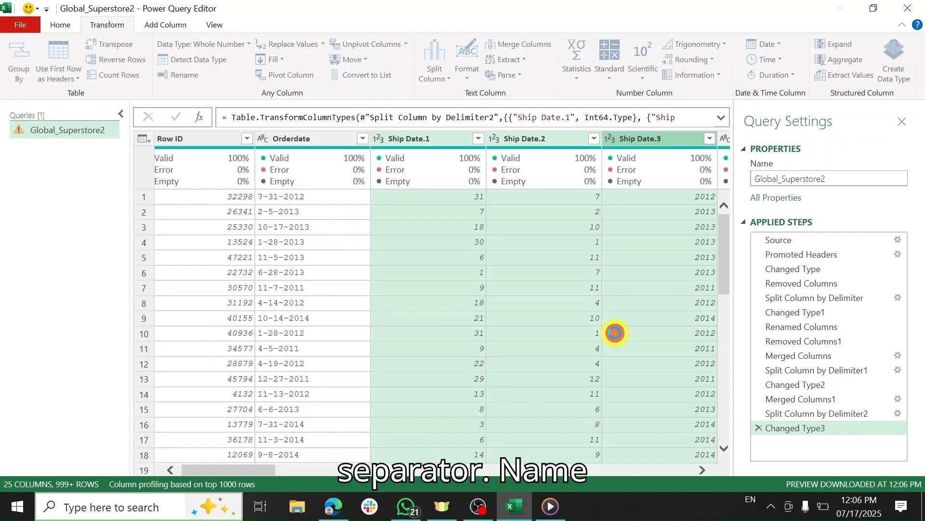
Step: Convert the Orderdate column to Date/Time and replace that conversion with the Date data type
click(296, 139)
click(60, 24)
click(434, 44)
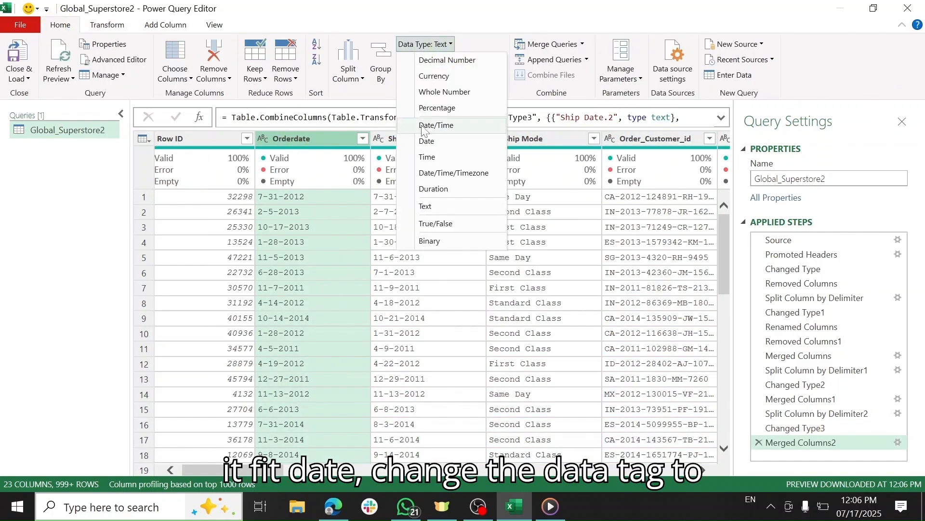
click(442, 126)
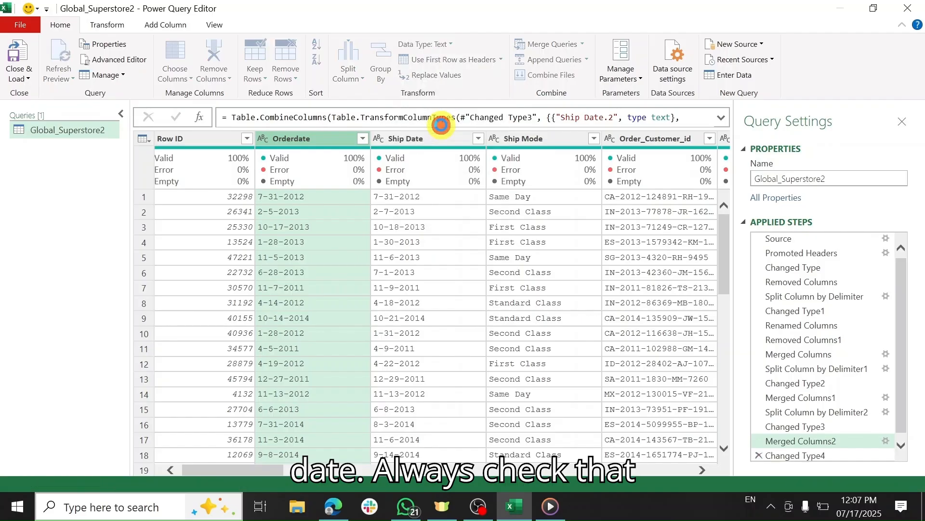
click(436, 44)
click(437, 146)
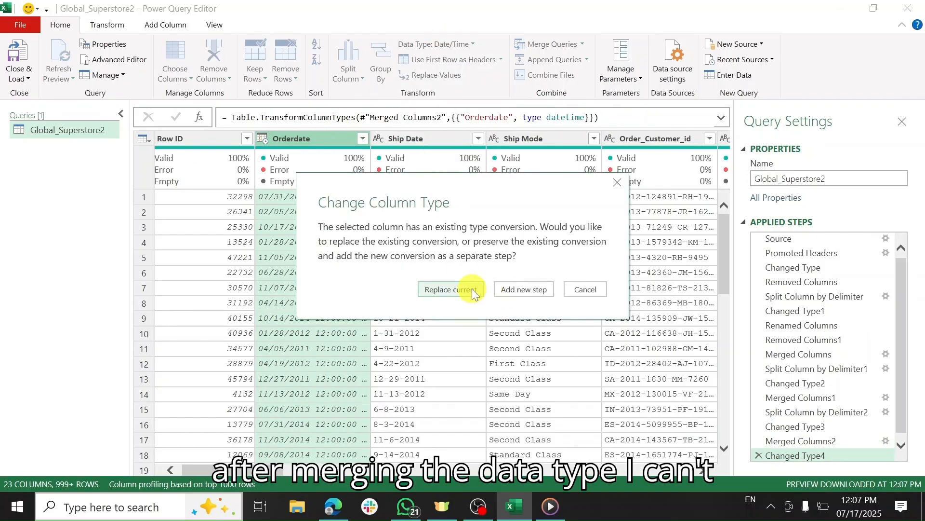
click(472, 288)
Step: Set the data type of the merged Ship Date column to Date
click(419, 142)
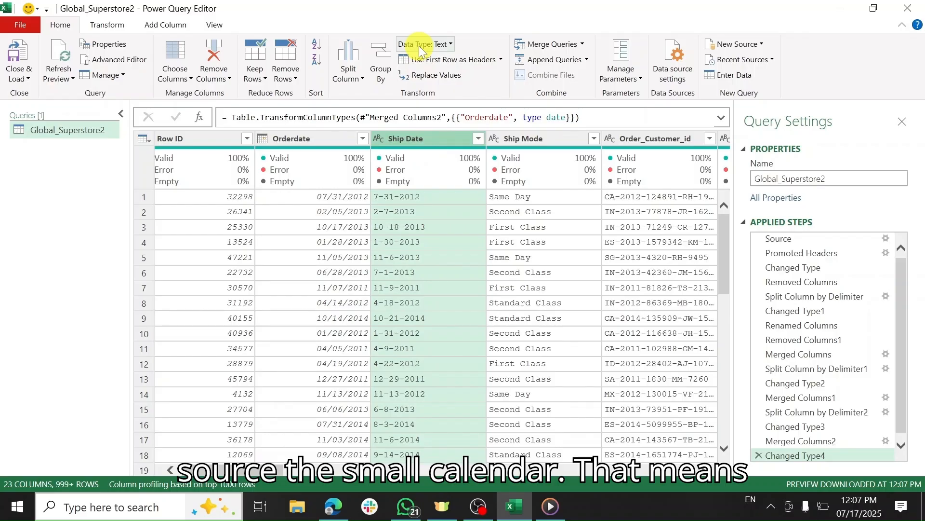
click(424, 44)
click(436, 147)
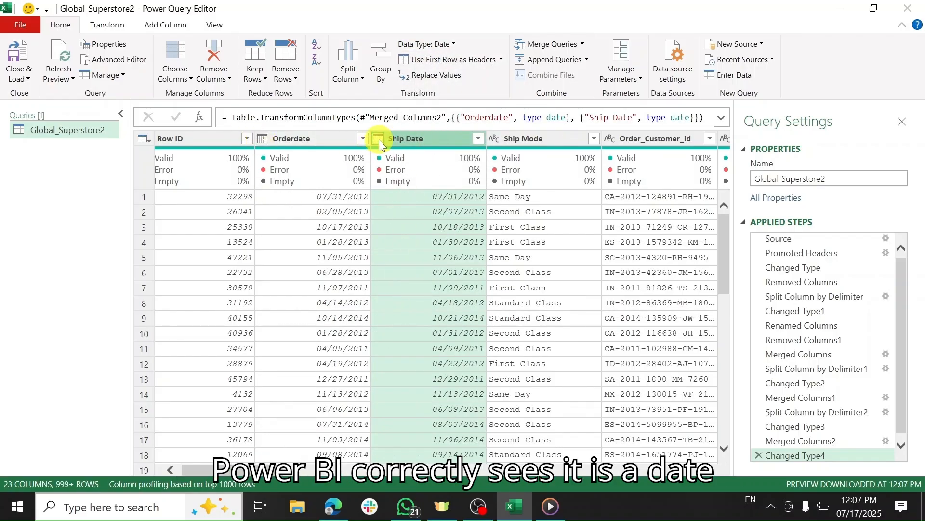
drag(236, 469, 603, 459)
key(super+Tab)
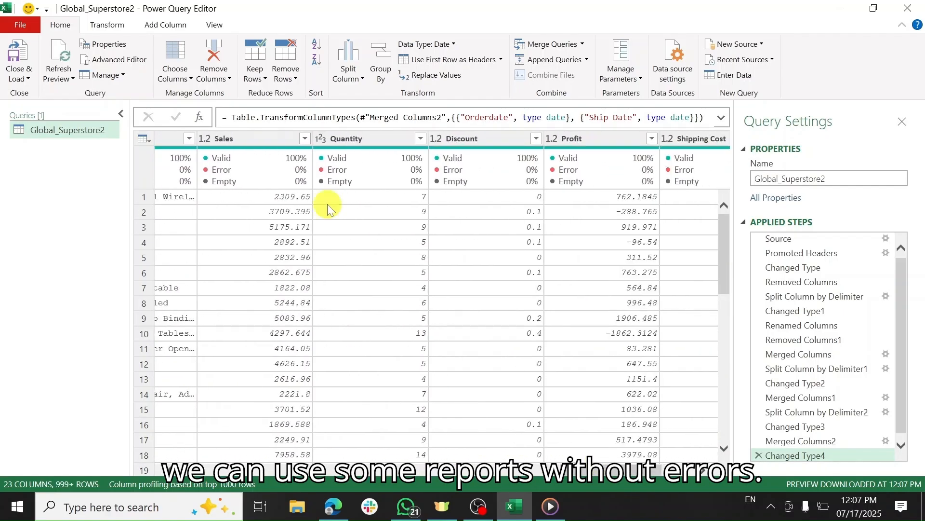
click(620, 133)
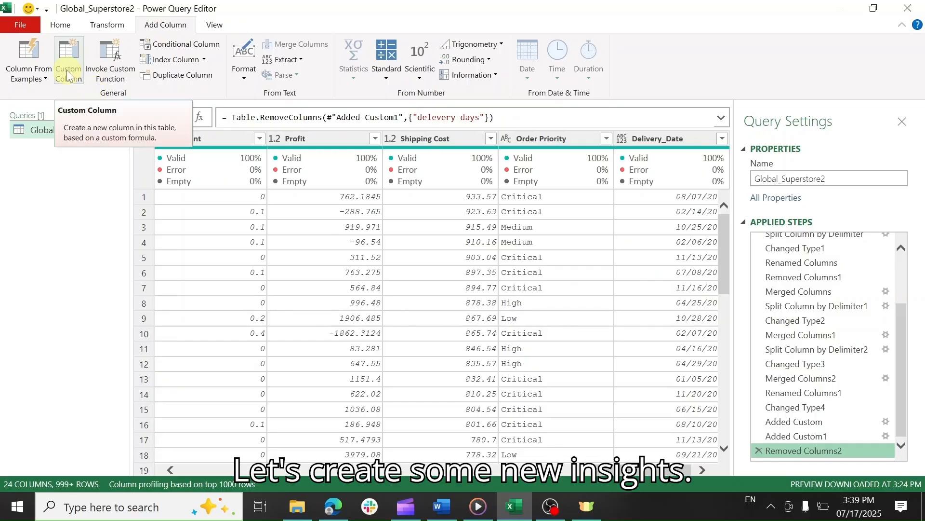
Step: Start a new custom column and name it "delivery days"
click(68, 76)
click(422, 171)
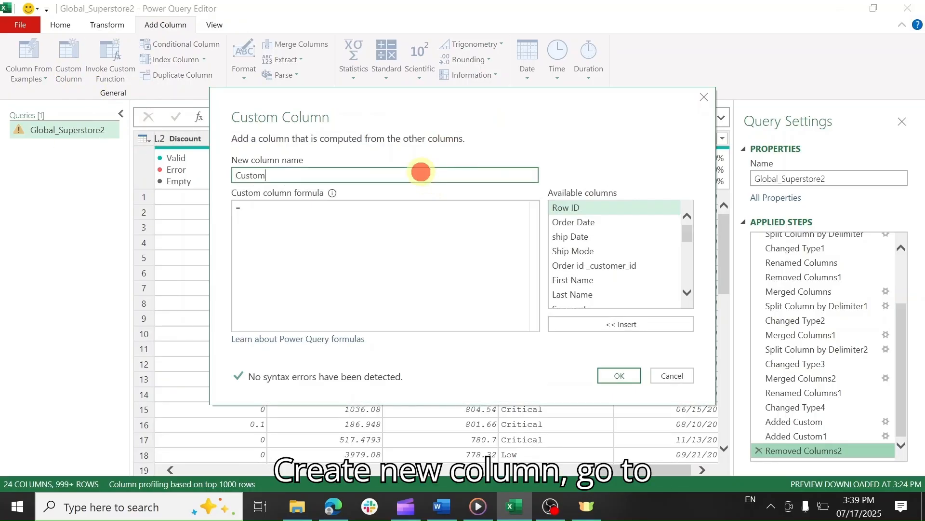
key(BackSpace)
text(d)
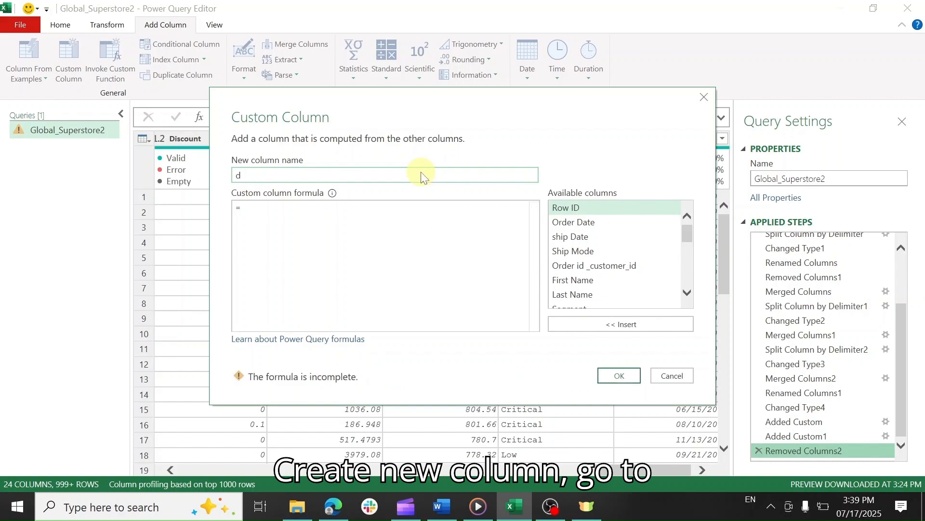
text(elivery days)
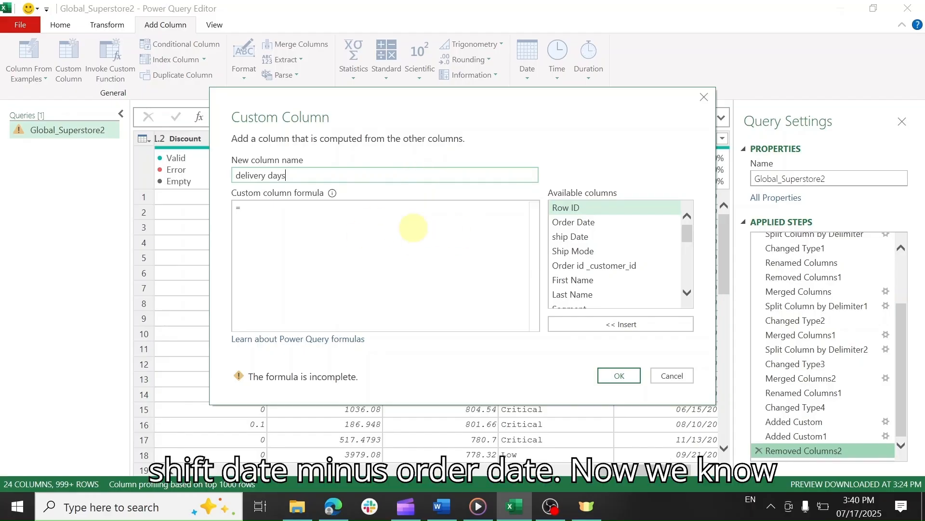
Step: Enter the formula Duration.Days([Delivery_Date] - [Order Date]) for the custom column and create it
click(372, 221)
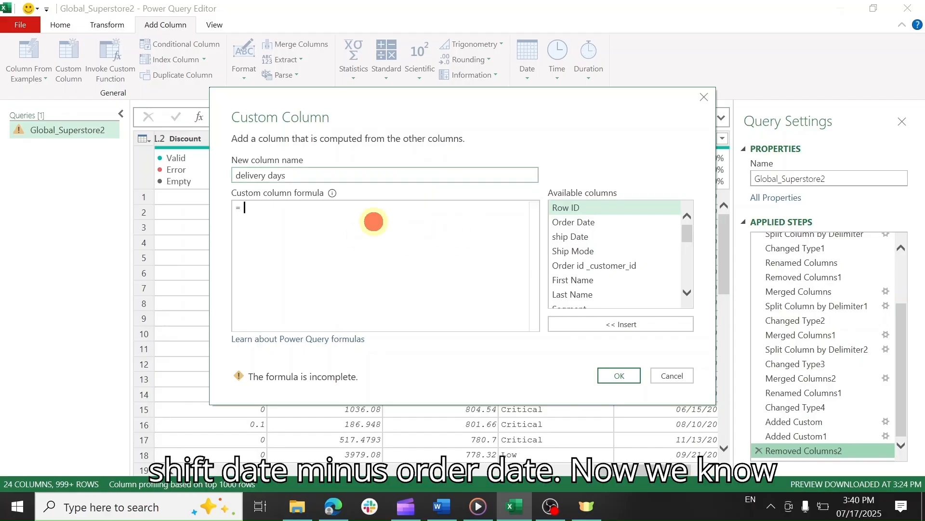
text(duration.Days()
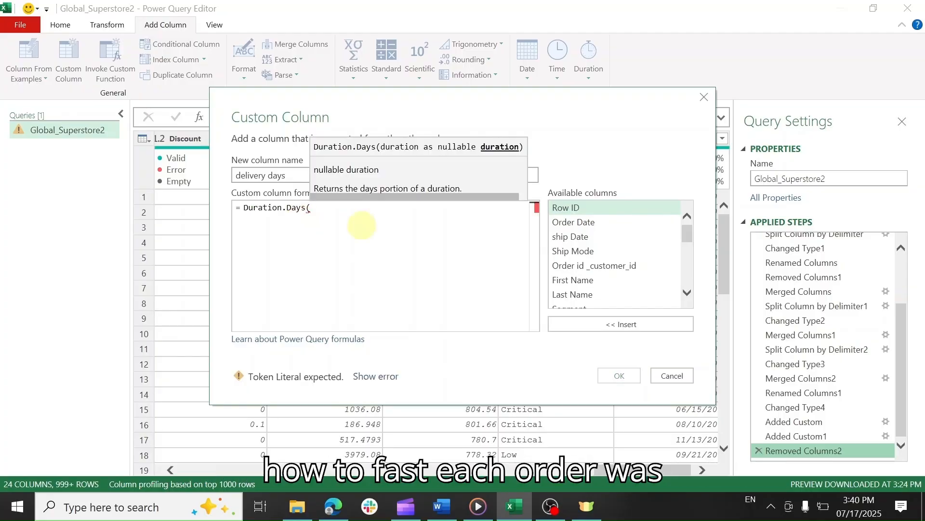
drag(687, 249, 686, 289)
double_click(641, 296)
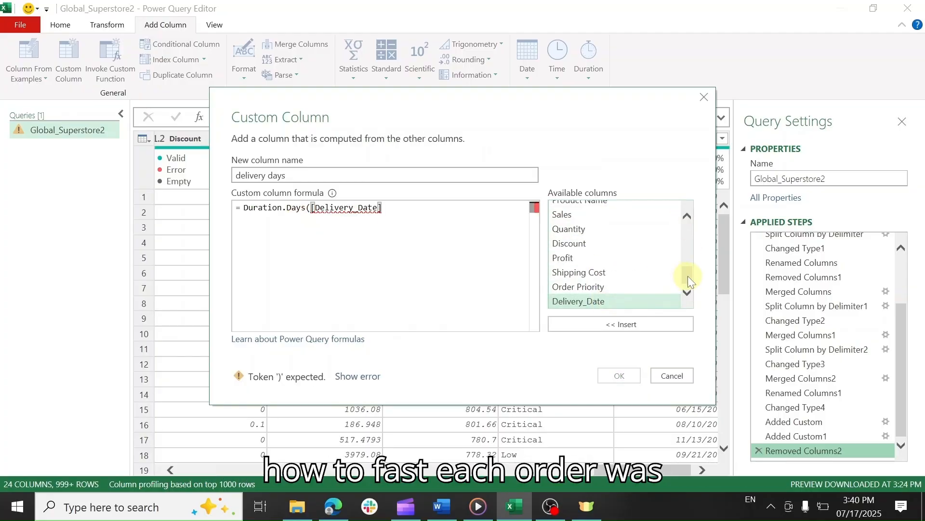
scroll(687, 276, up, 5)
text(-)
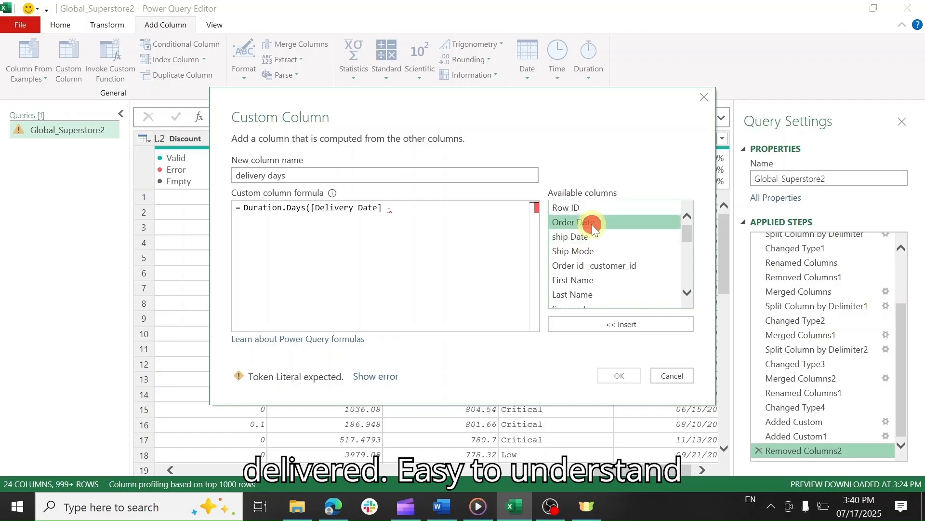
double_click(573, 222)
text())
click(619, 375)
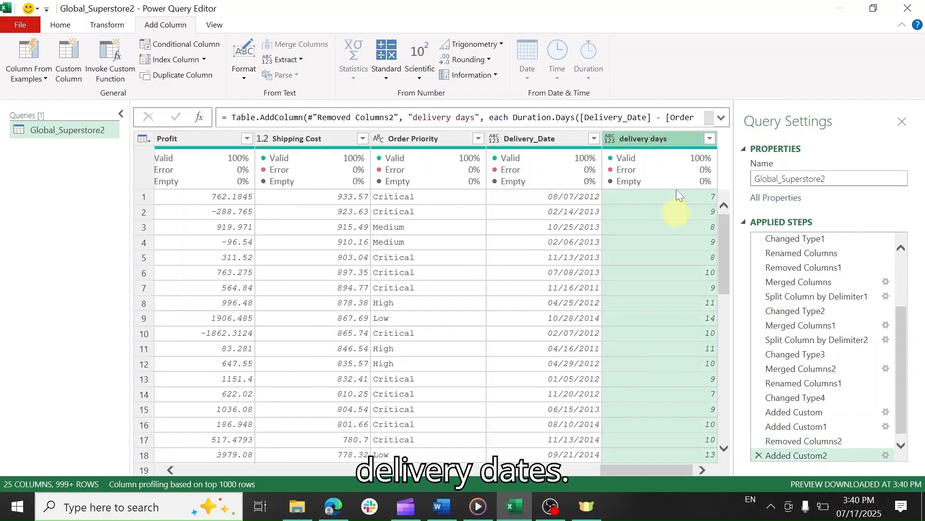
text(sa)
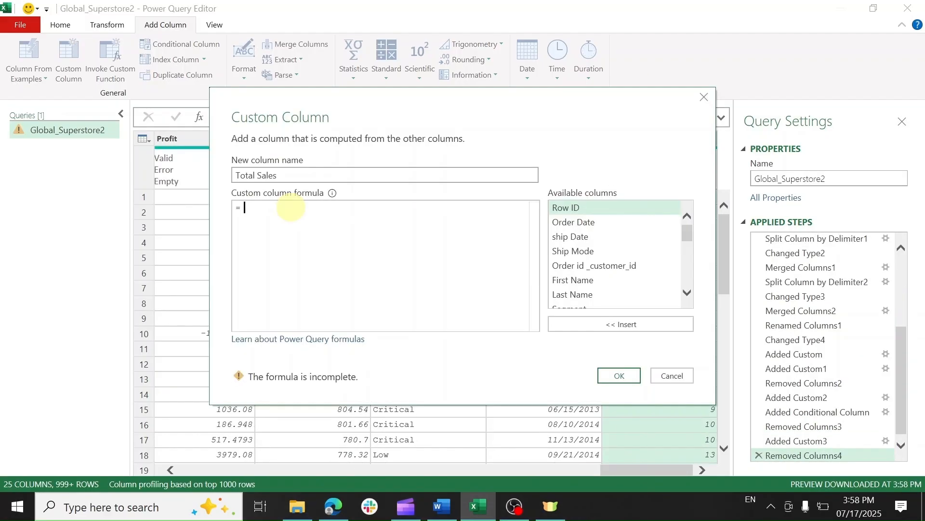
text(les)
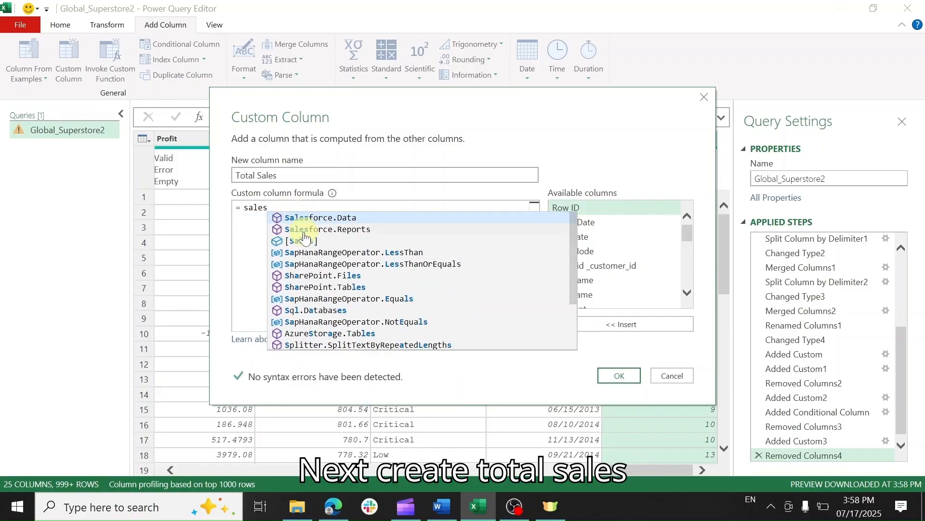
click(304, 233)
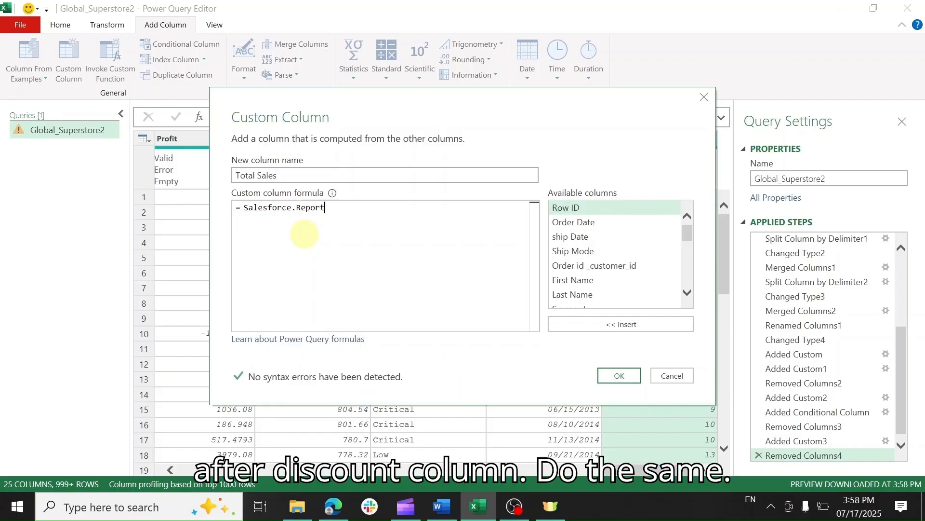
key(BackSpace)
key(BackSpace)
key(BackSpace)
key(BackSpace)
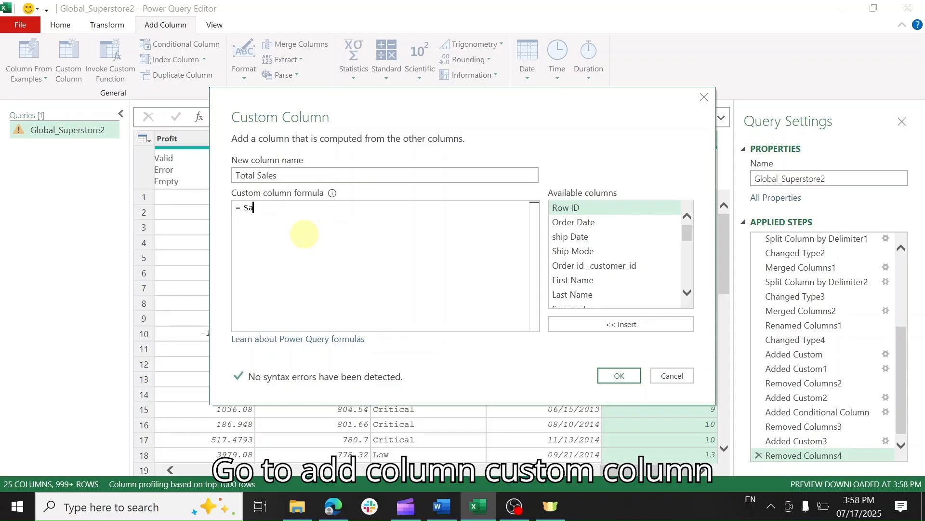
Step: Enter the formula [Sales] - [Discount] for the Total Sales custom column and create it
text(sales)
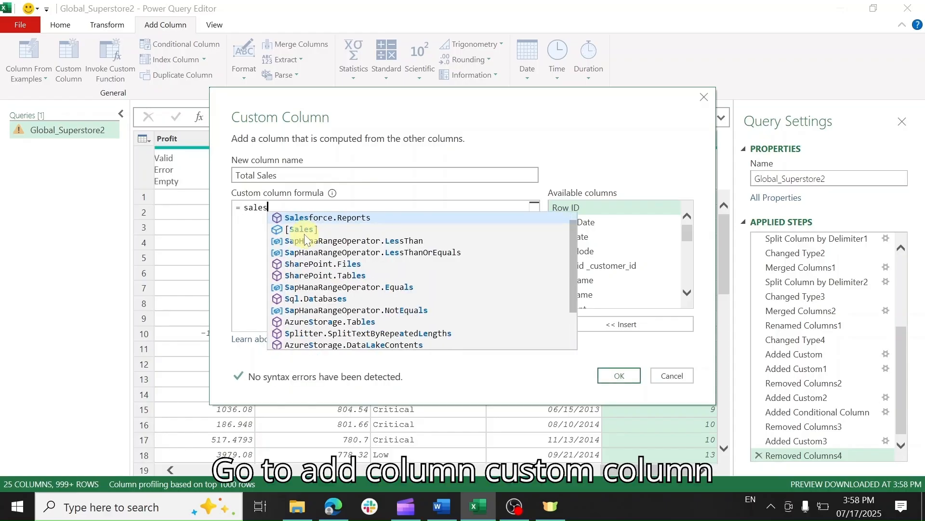
click(308, 230)
text(-)
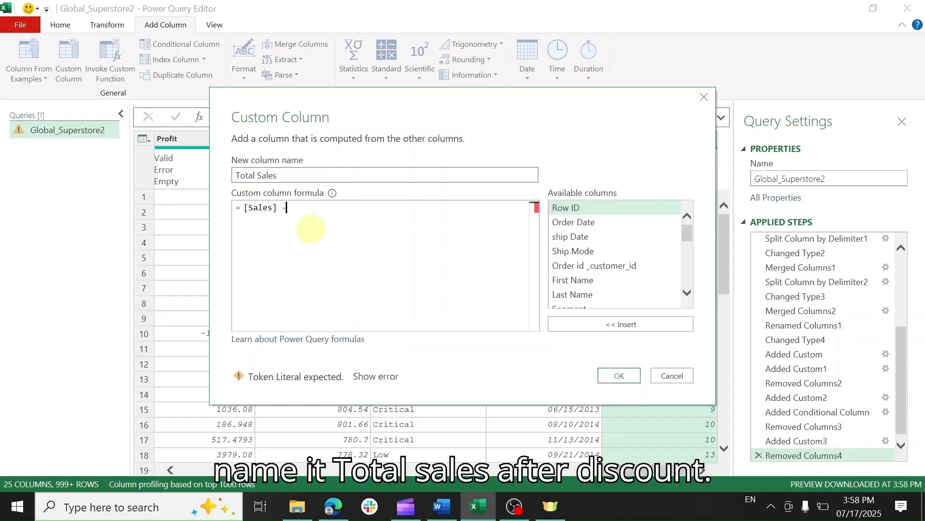
text( dis)
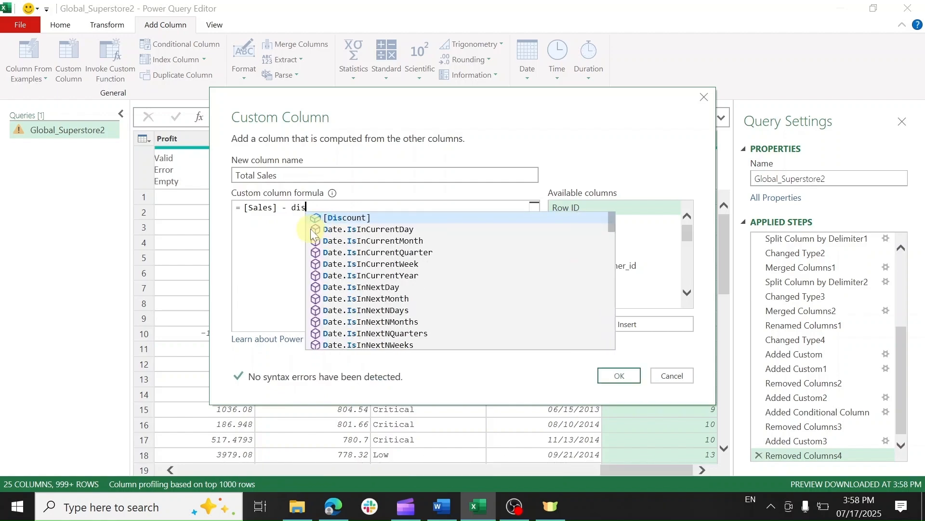
click(353, 219)
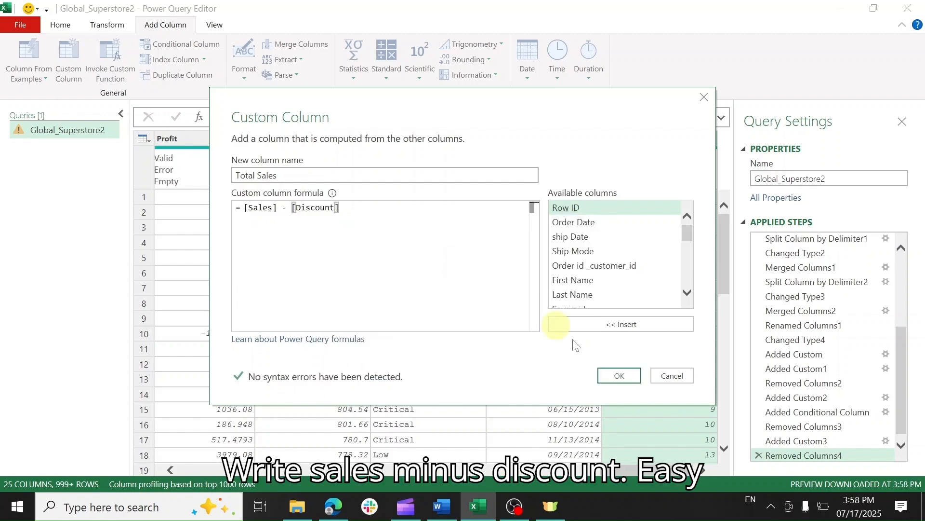
click(611, 376)
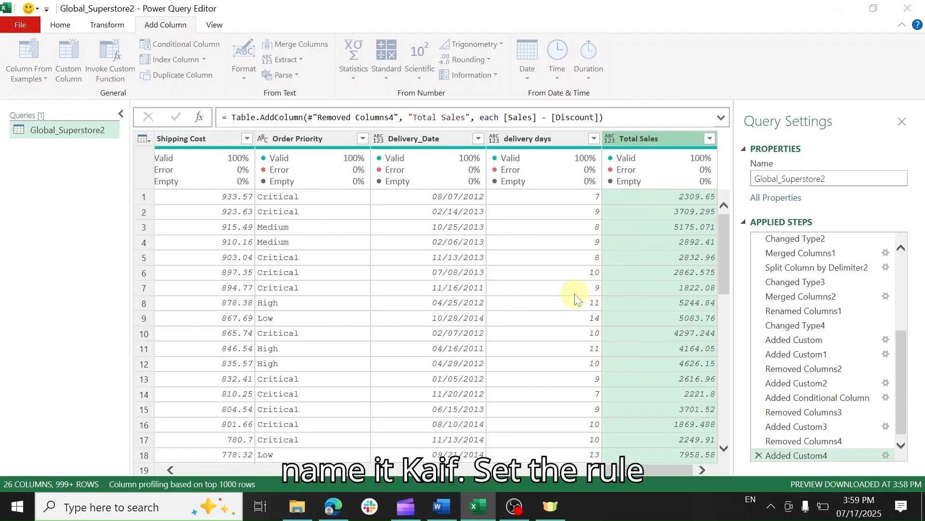
Step: Name the new conditional column "High Profit"
click(214, 197)
key(BackSpace)
key(BackSpace)
key(BackSpace)
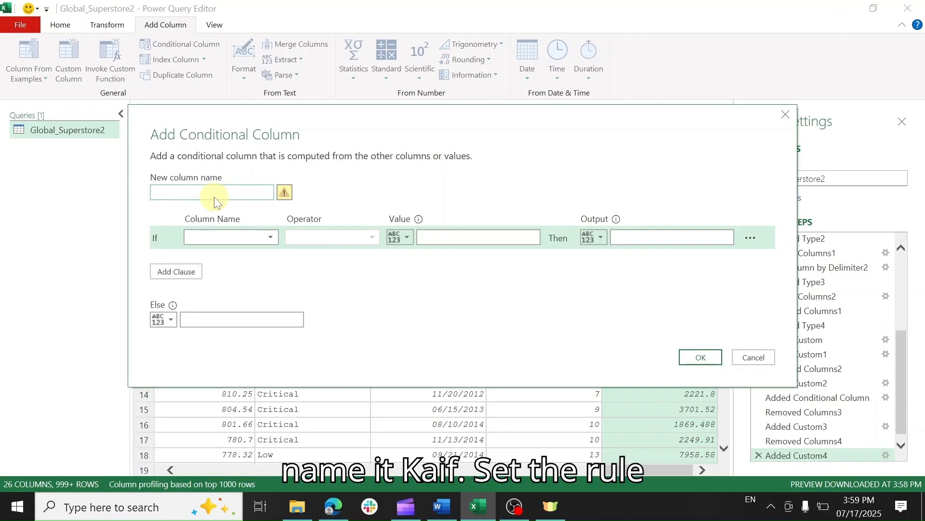
text(High Profit)
Step: Define the conditional column to return Yes if Profit is greater than 500 and No otherwise, and create it
click(233, 238)
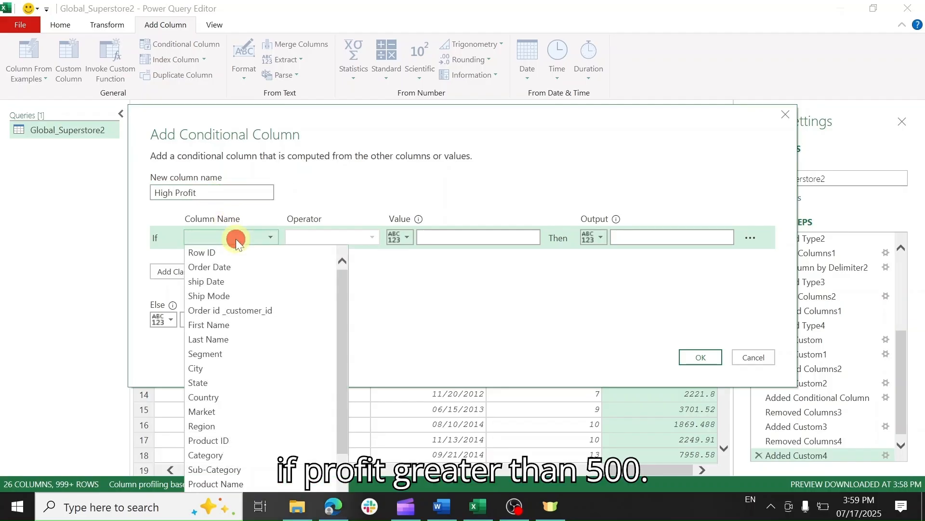
scroll(345, 383, down, 2)
click(222, 455)
click(336, 236)
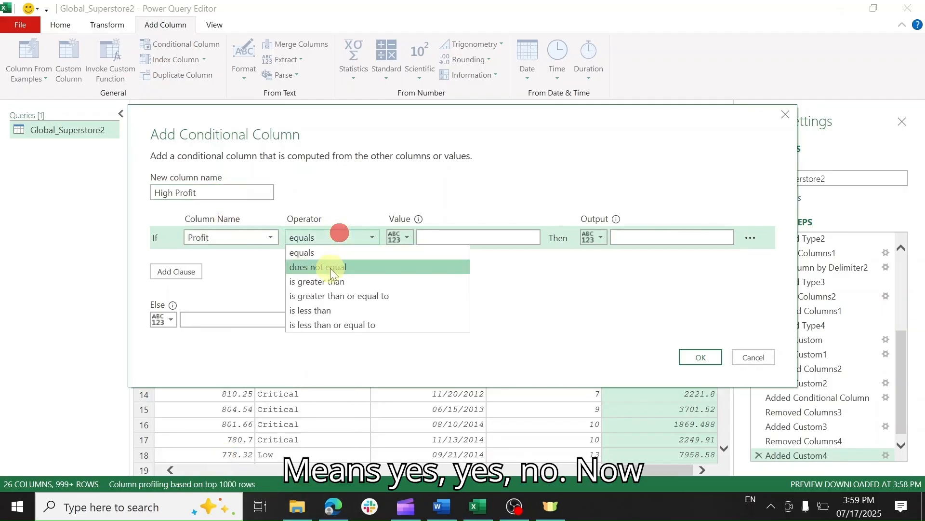
click(308, 279)
click(484, 237)
click(672, 236)
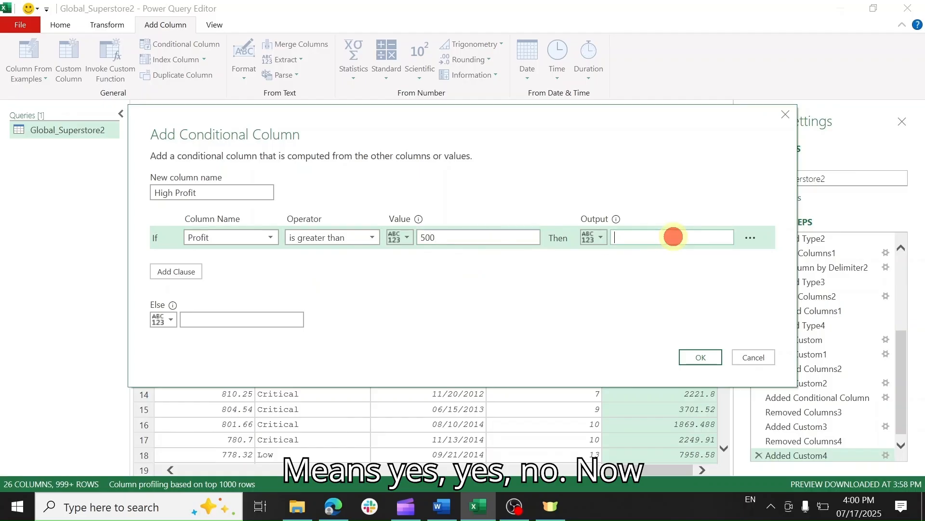
text(Yes)
click(210, 320)
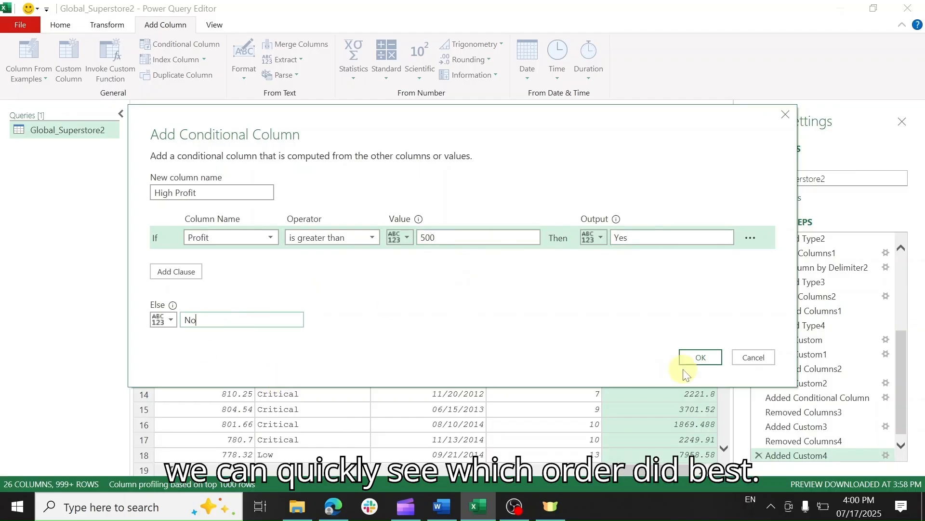
click(694, 359)
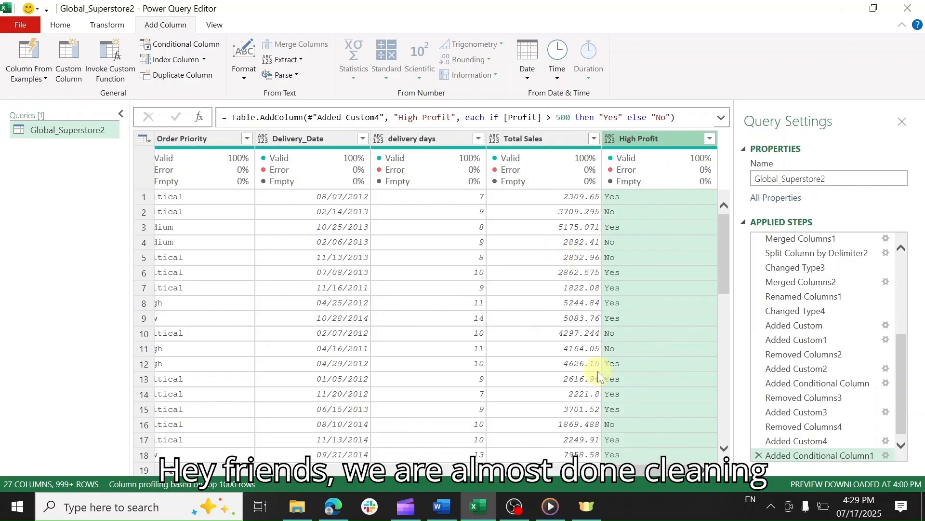
Step: Review the data types and names of all columns across the Global_Superstore2 query
click(638, 464)
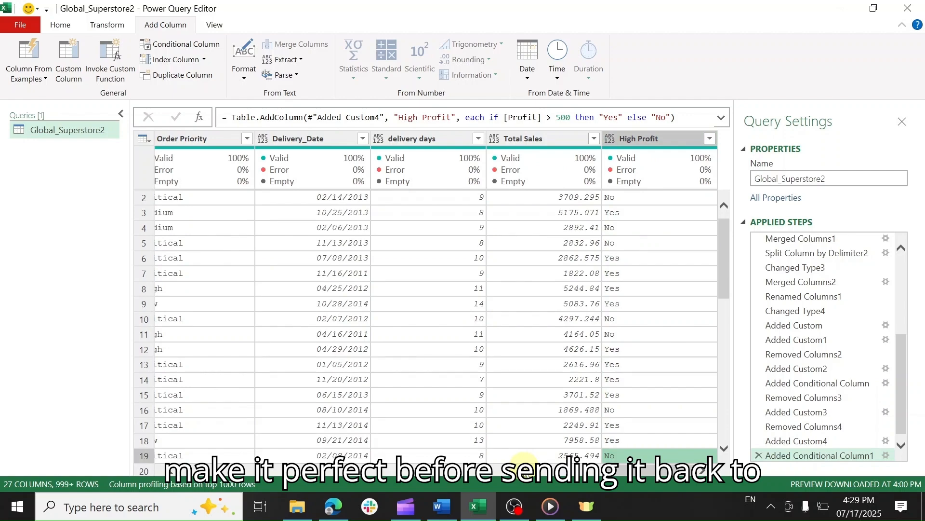
drag(631, 460, 210, 447)
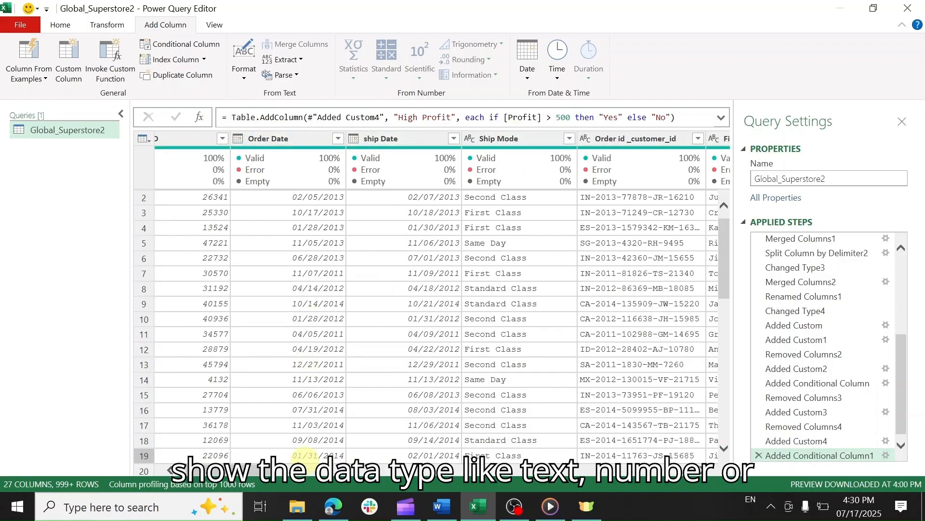
scroll(241, 460, right, 5)
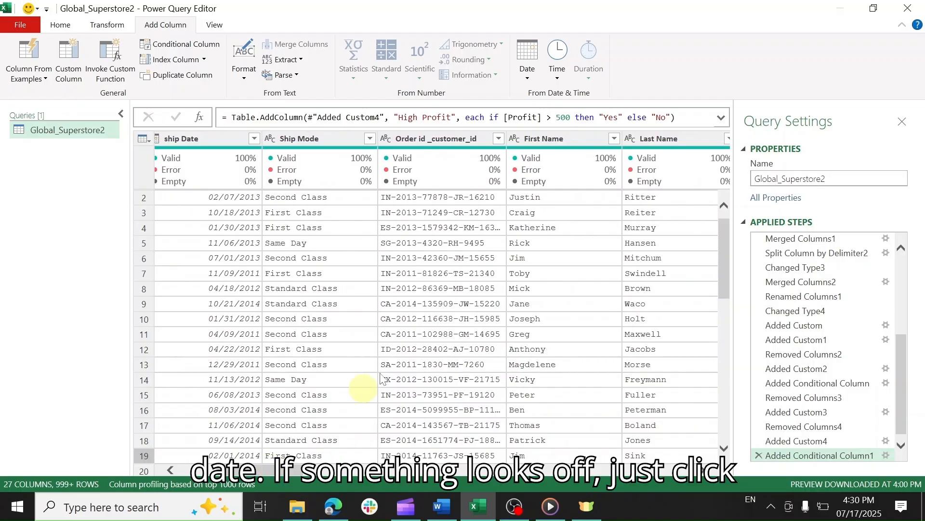
scroll(270, 468, right, 3)
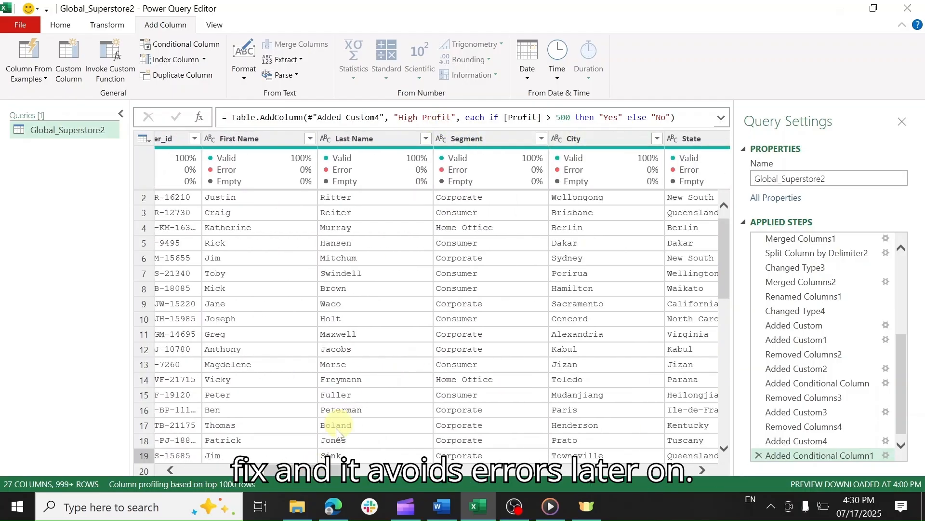
scroll(328, 467, right, 5)
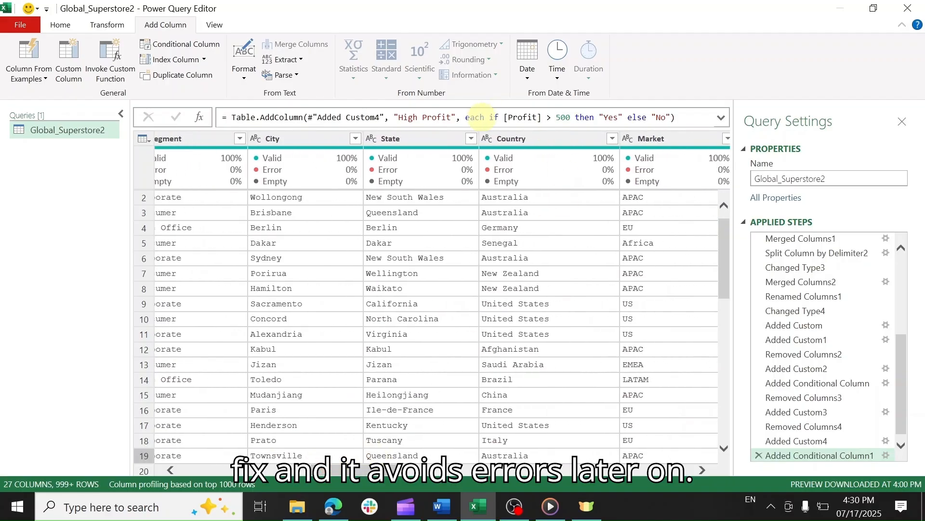
drag(340, 470, 399, 468)
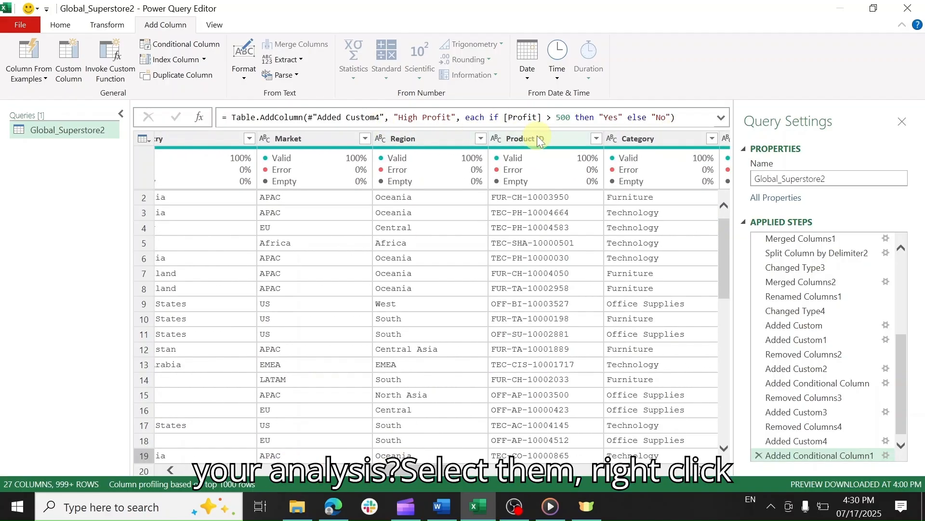
click(421, 459)
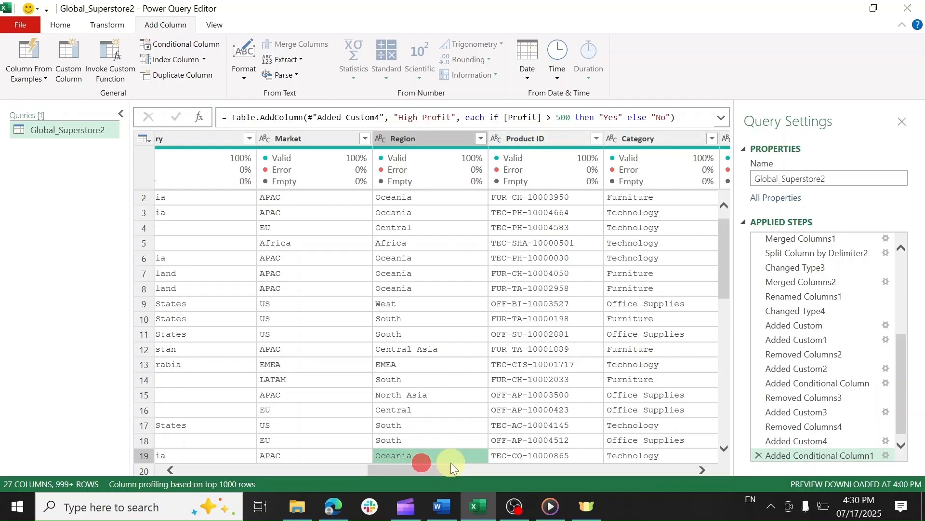
drag(423, 383, 461, 380)
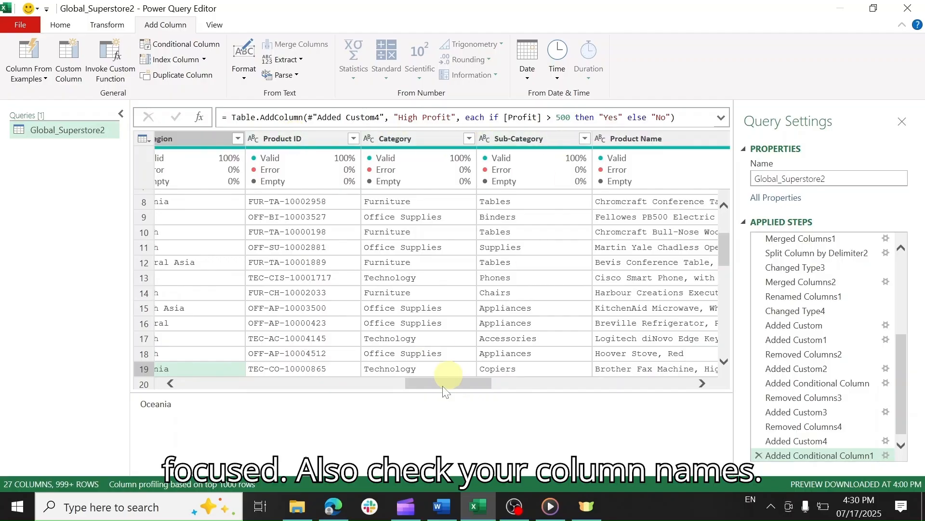
drag(447, 380, 533, 372)
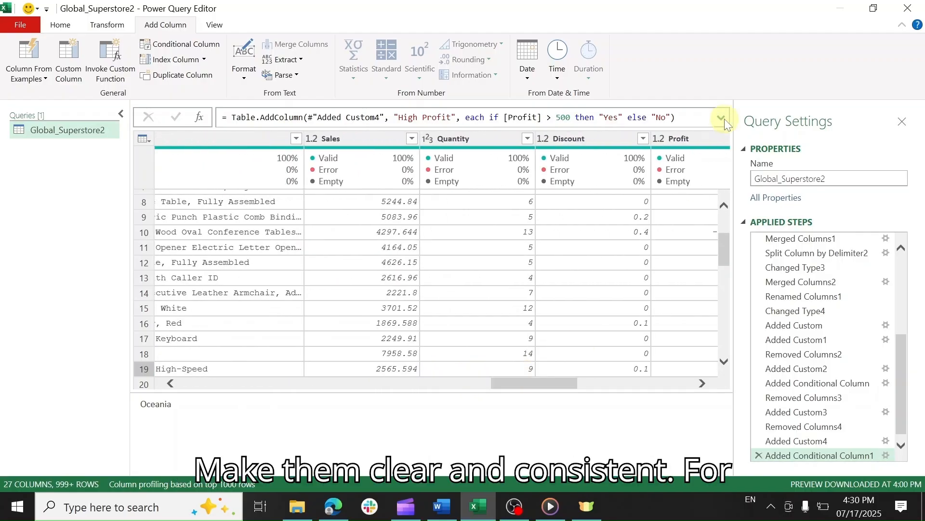
Step: Rename the Profit column as "Order Profit"
click(702, 136)
double_click(702, 136)
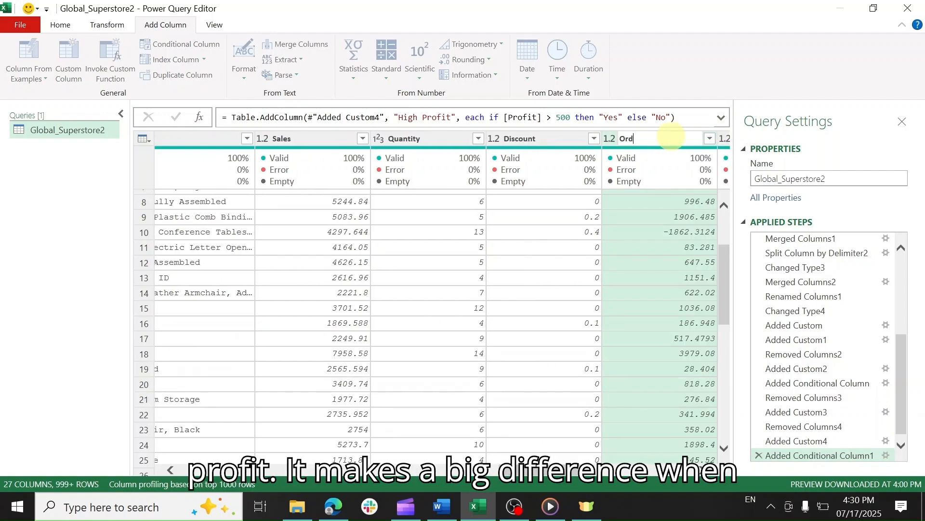
text(Order Prof)
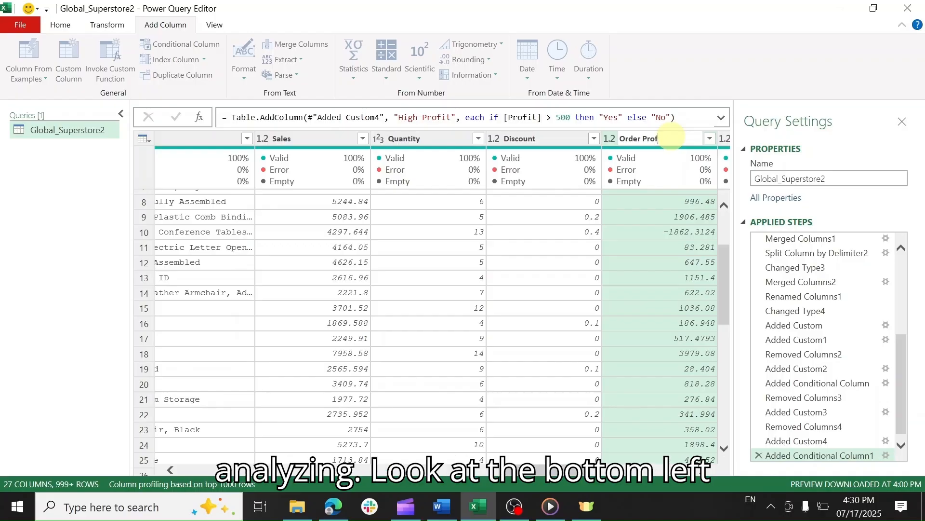
text(it)
key(Return)
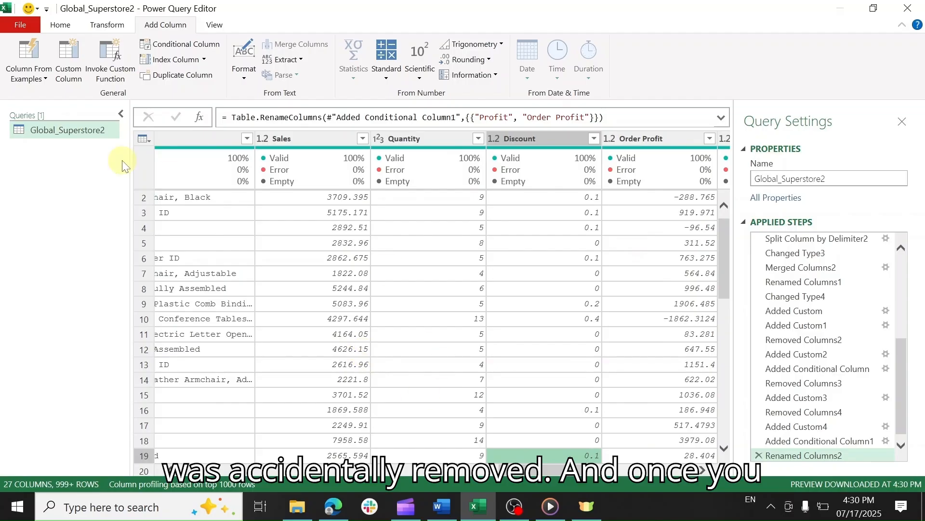
Step: Close the query editor and load the cleaned Global_Superstore2 data into the Excel workbook
click(57, 28)
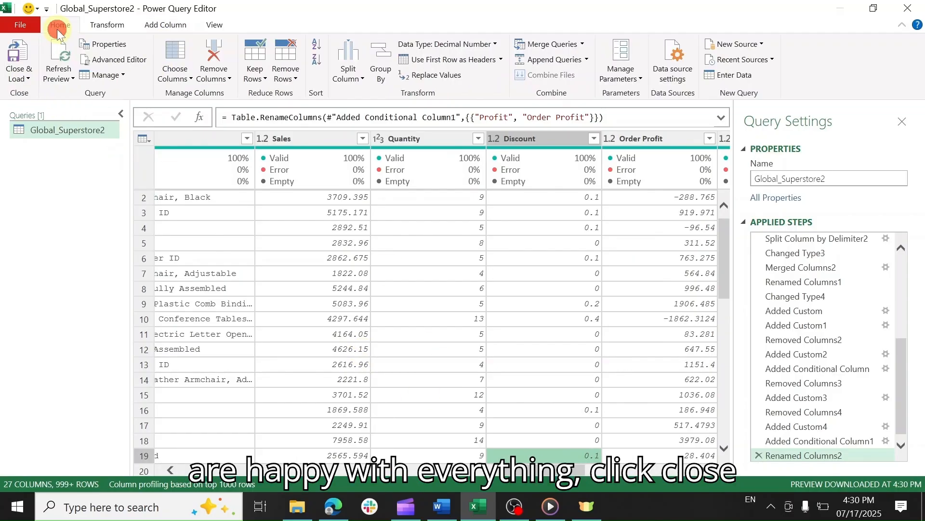
click(19, 75)
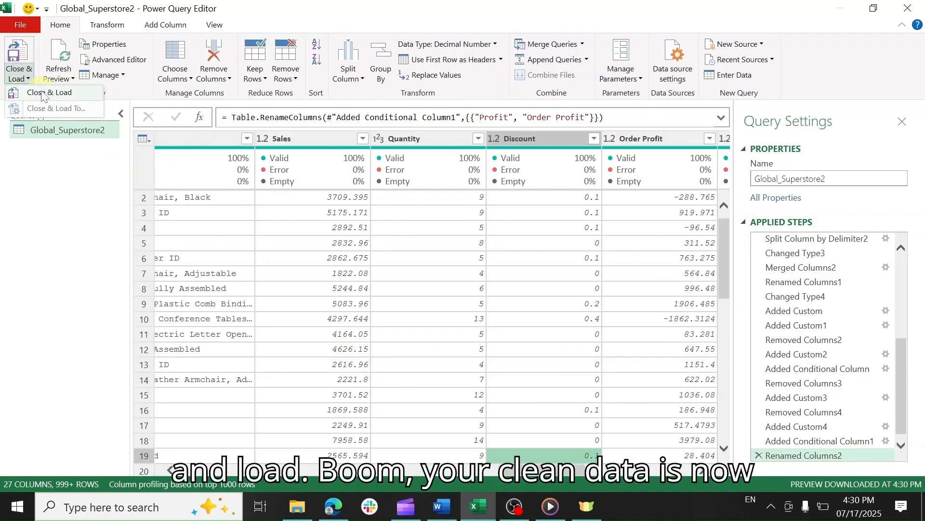
click(44, 93)
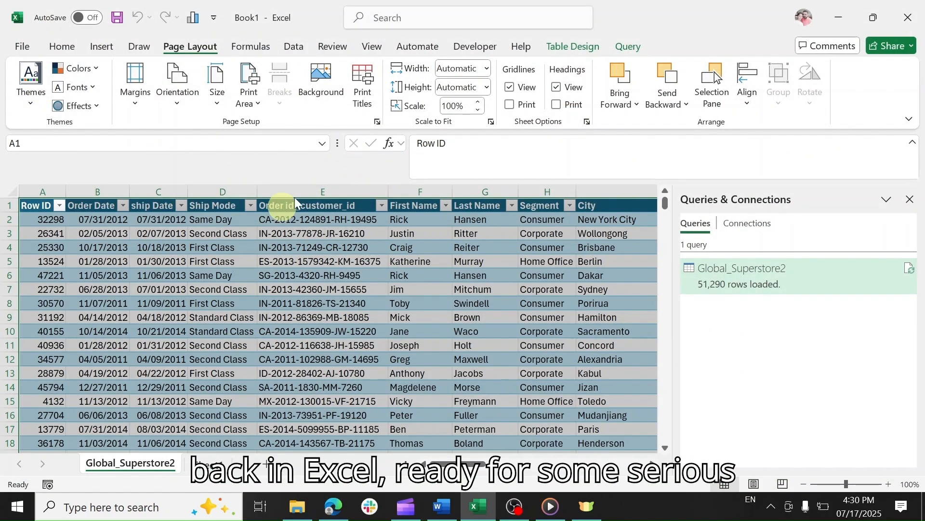